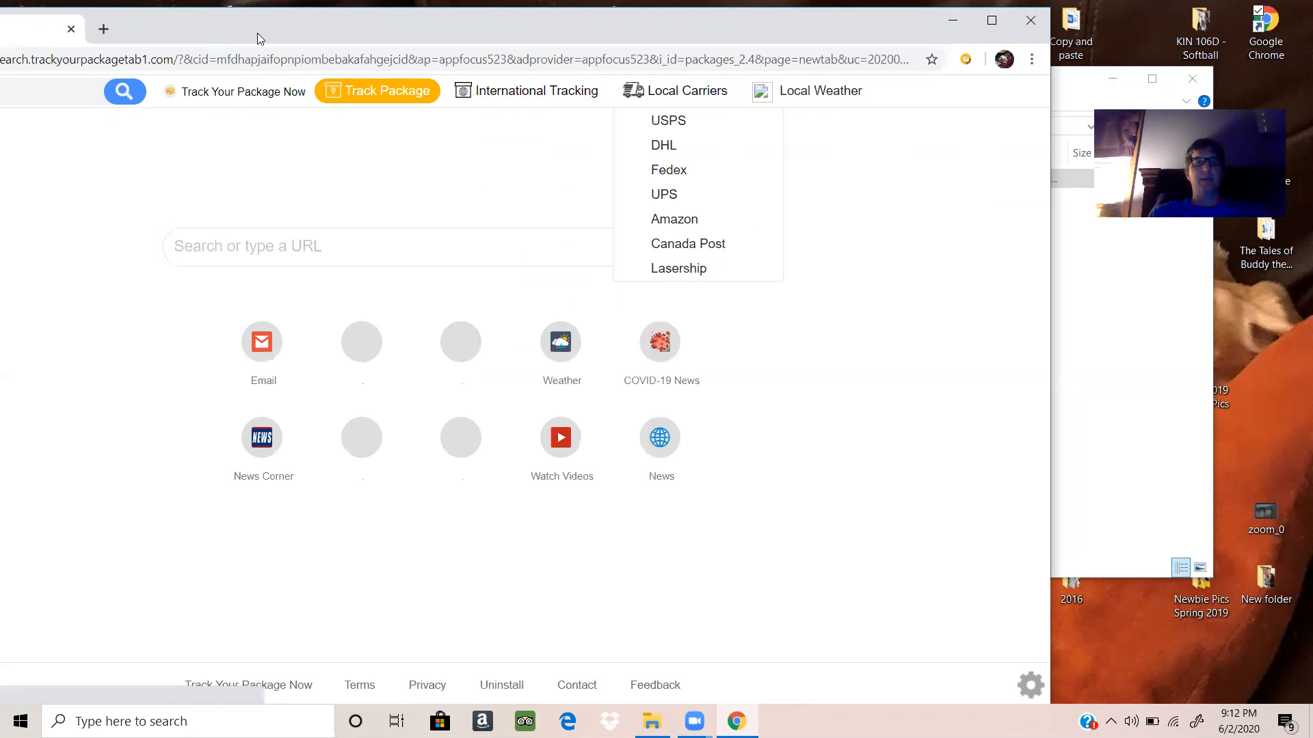
Step: Go to Facebook and open the account owner's profile page
left_click(230, 60)
key("BackSpace")
type("fa")
key("Return")
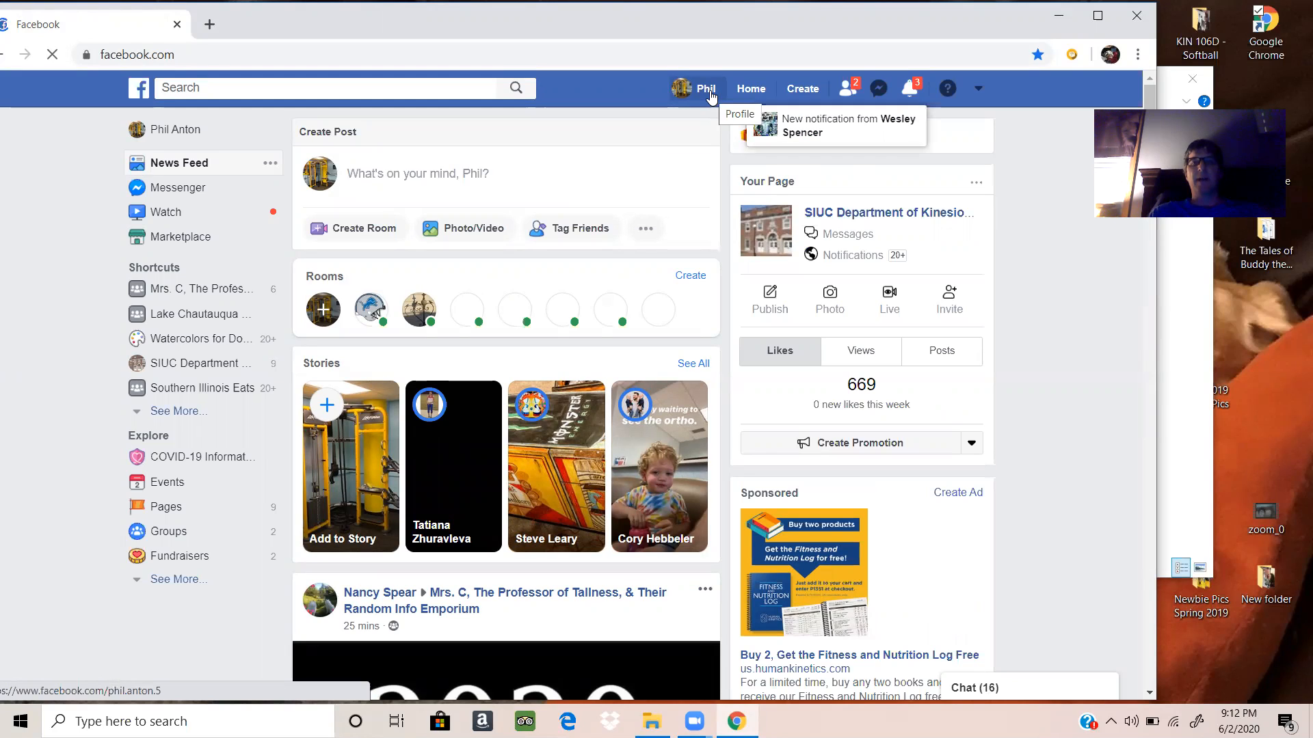
left_click(706, 89)
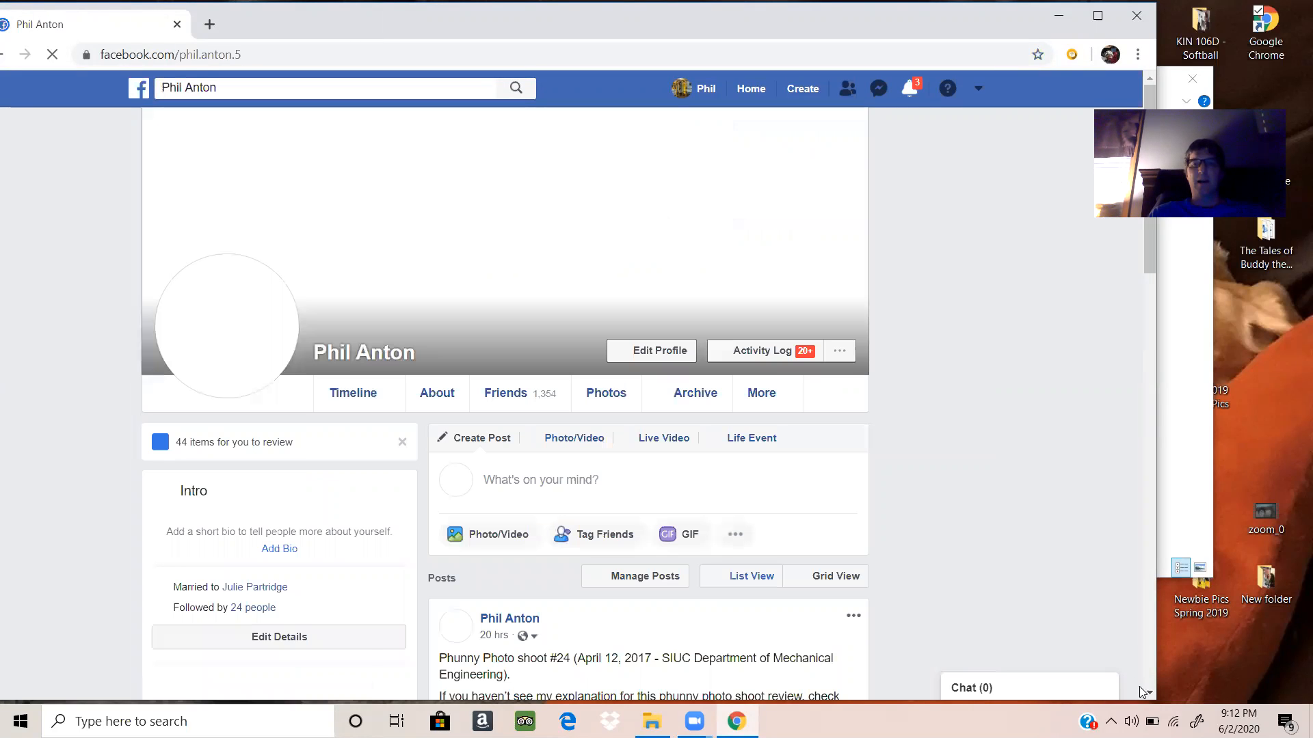
Step: Open the full post starting "With high 80s/low 90s in the forecast" and copy all of its text
scroll(1149, 695, "down", 8)
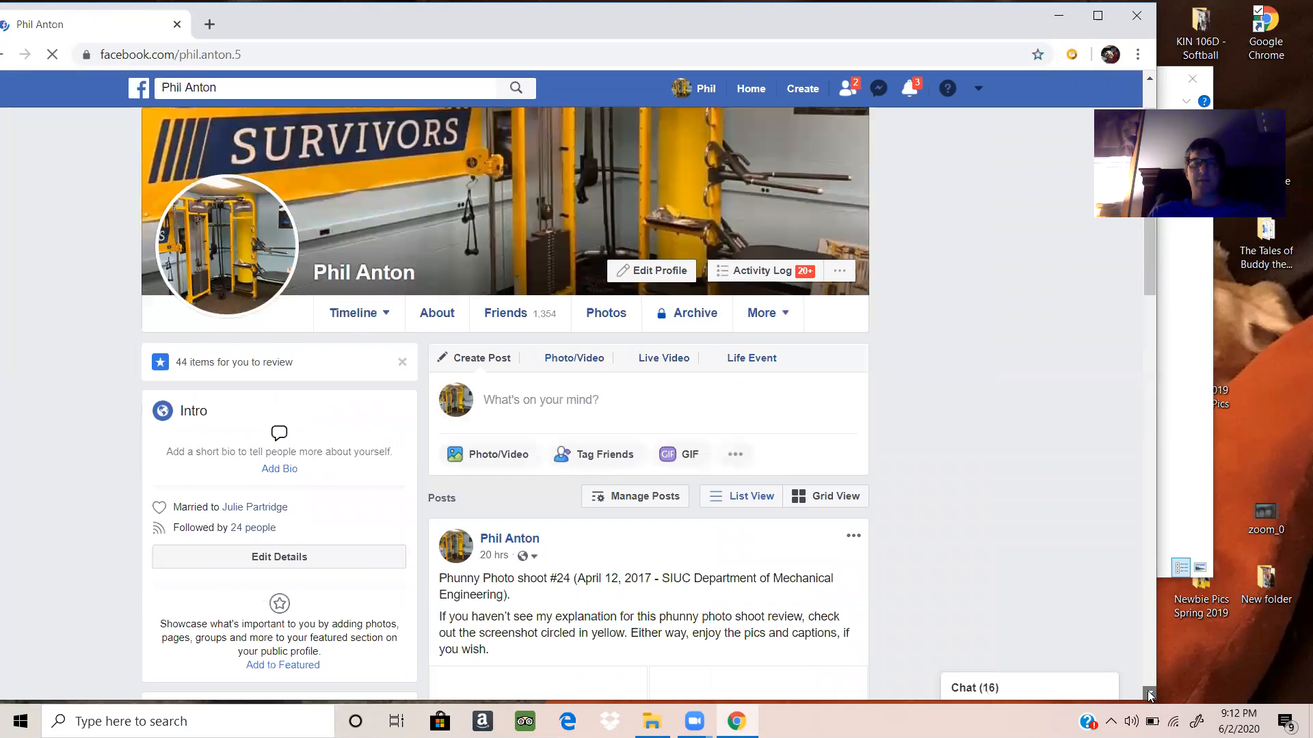
scroll(1148, 695, "down", 4)
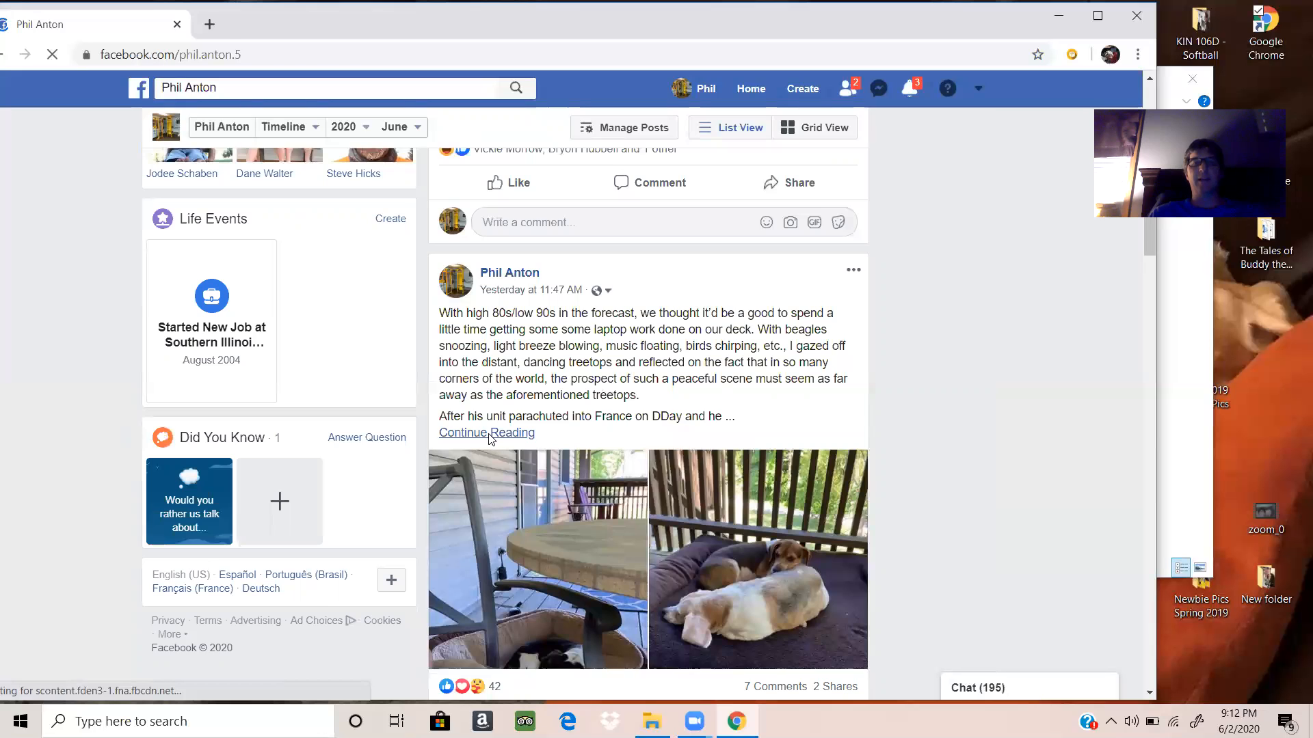
left_click(490, 434)
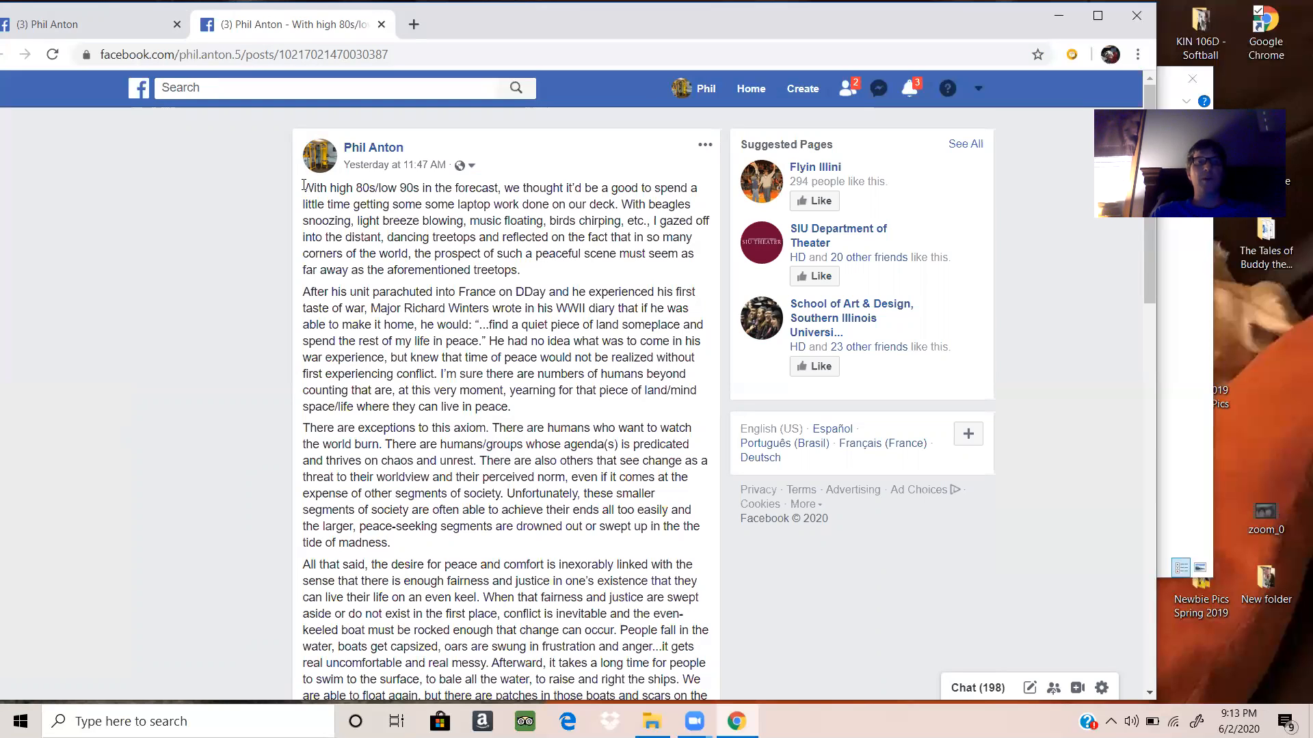
left_click_drag(303, 186, 384, 370)
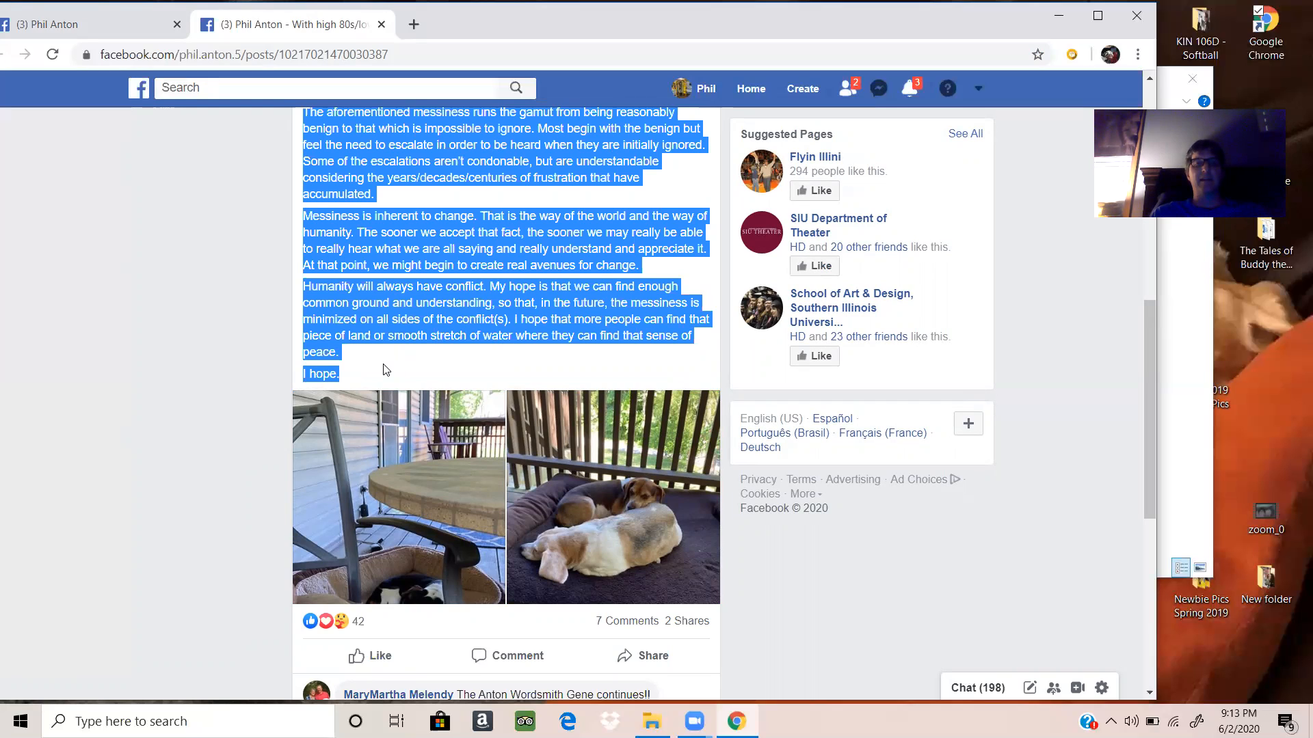
right_click(399, 233)
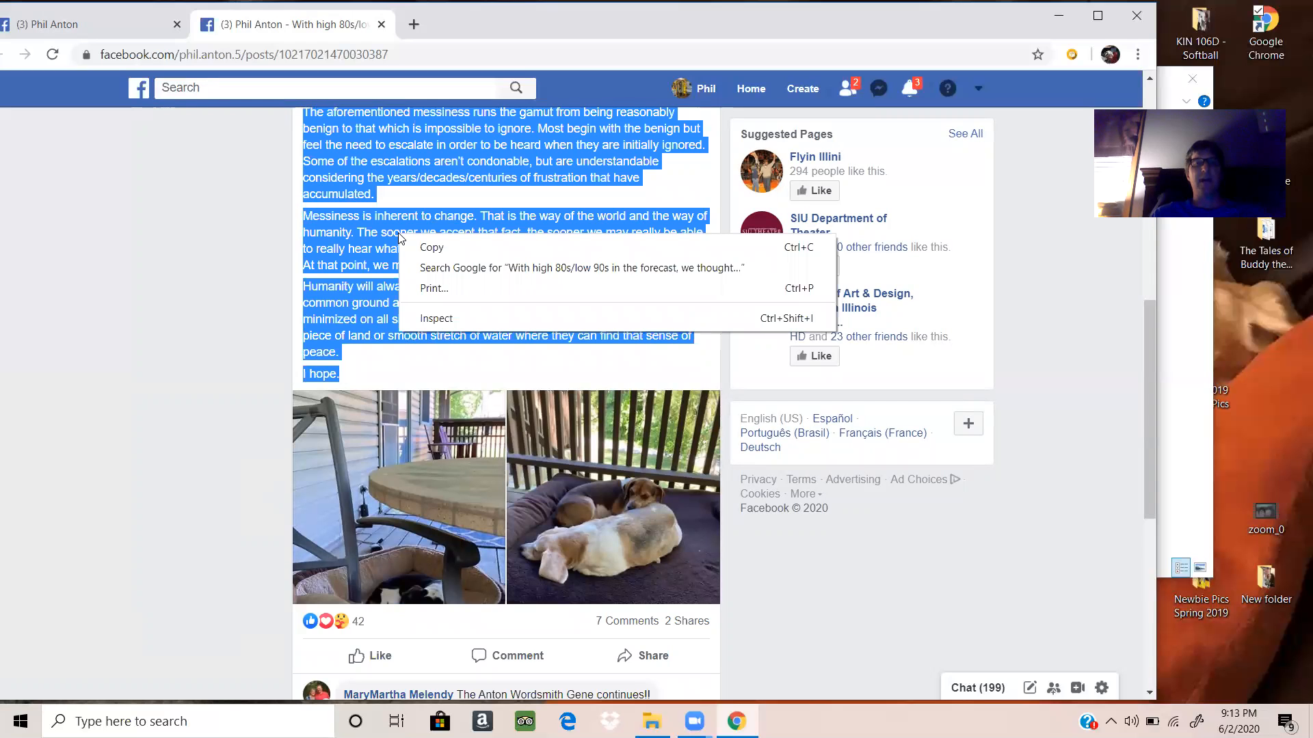
left_click(433, 250)
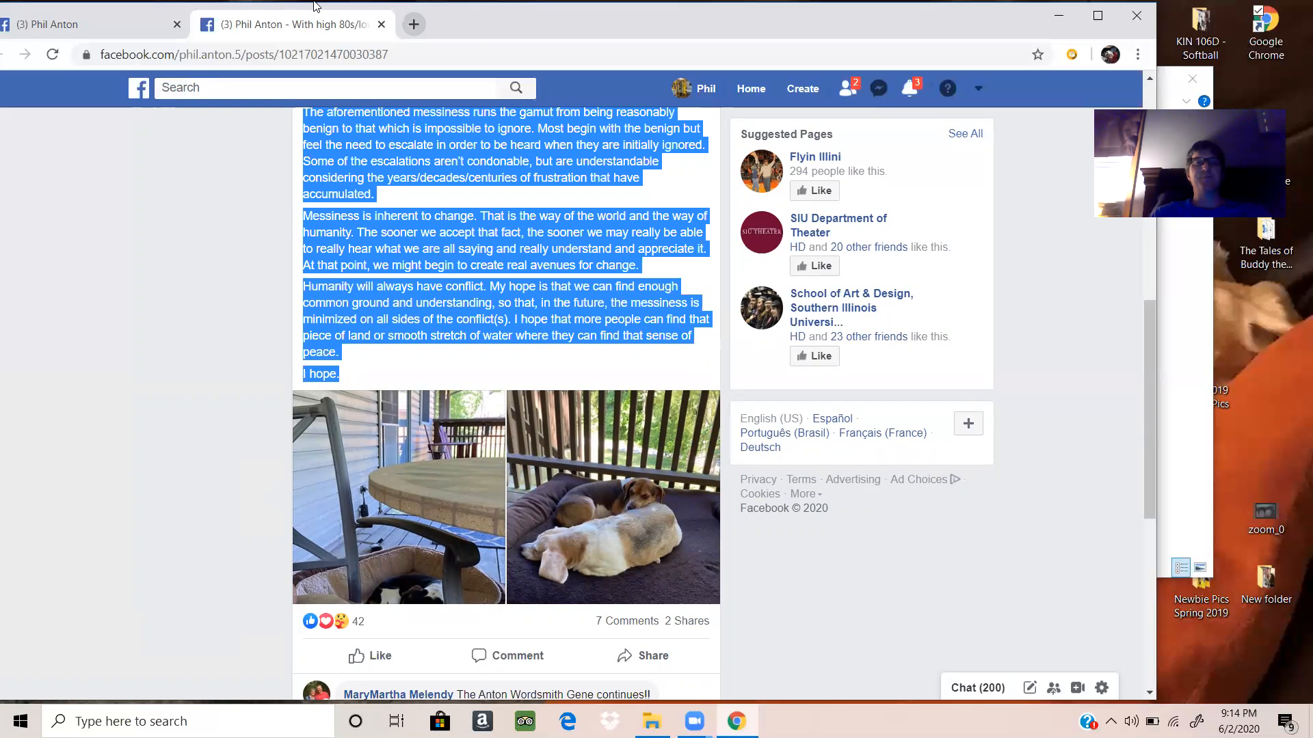
Step: Open the Outlook mailbox in a new browser tab and start a new message
left_click(413, 24)
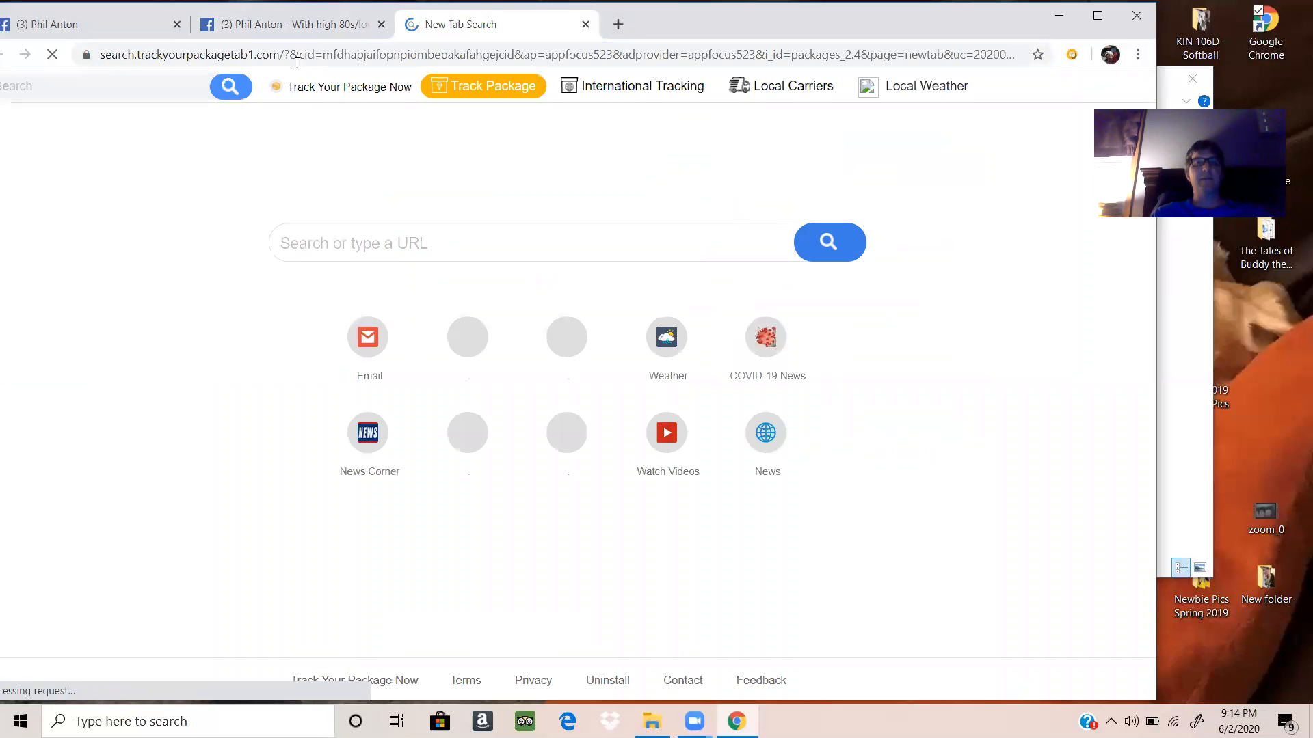
left_click(274, 58)
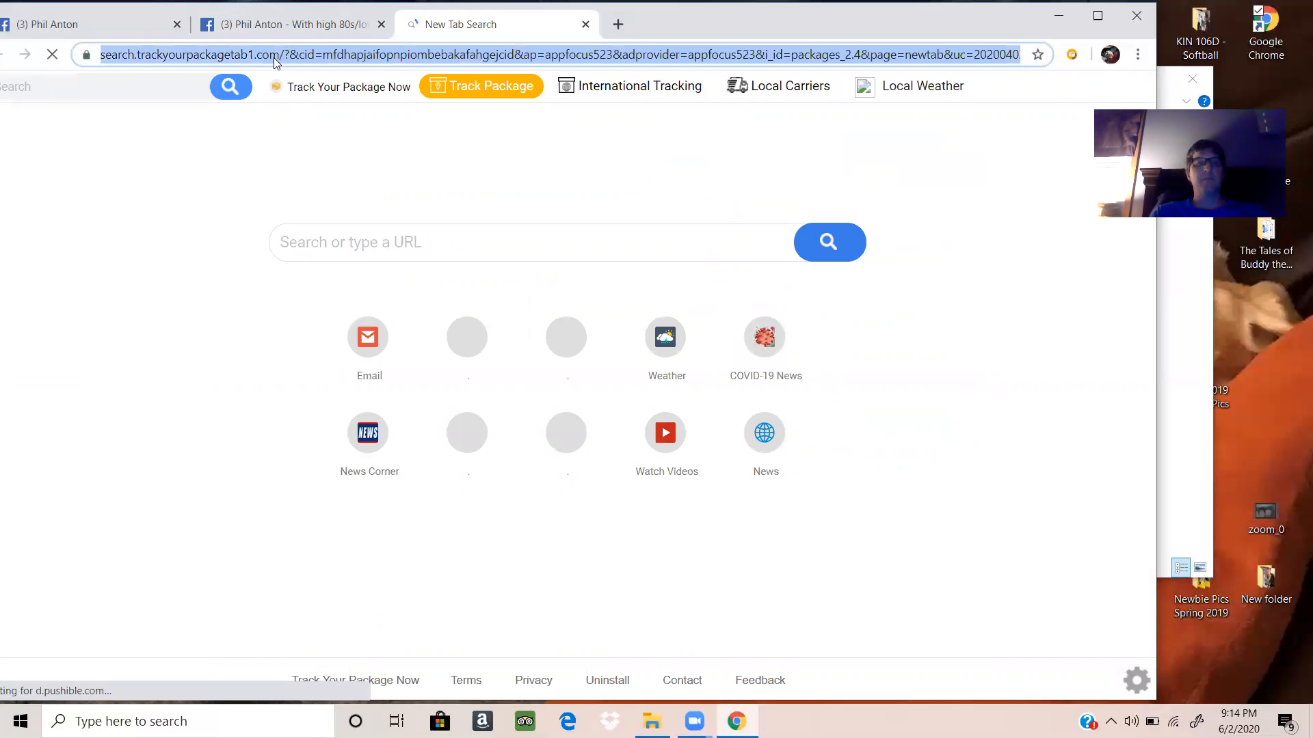
type("off")
key("Return")
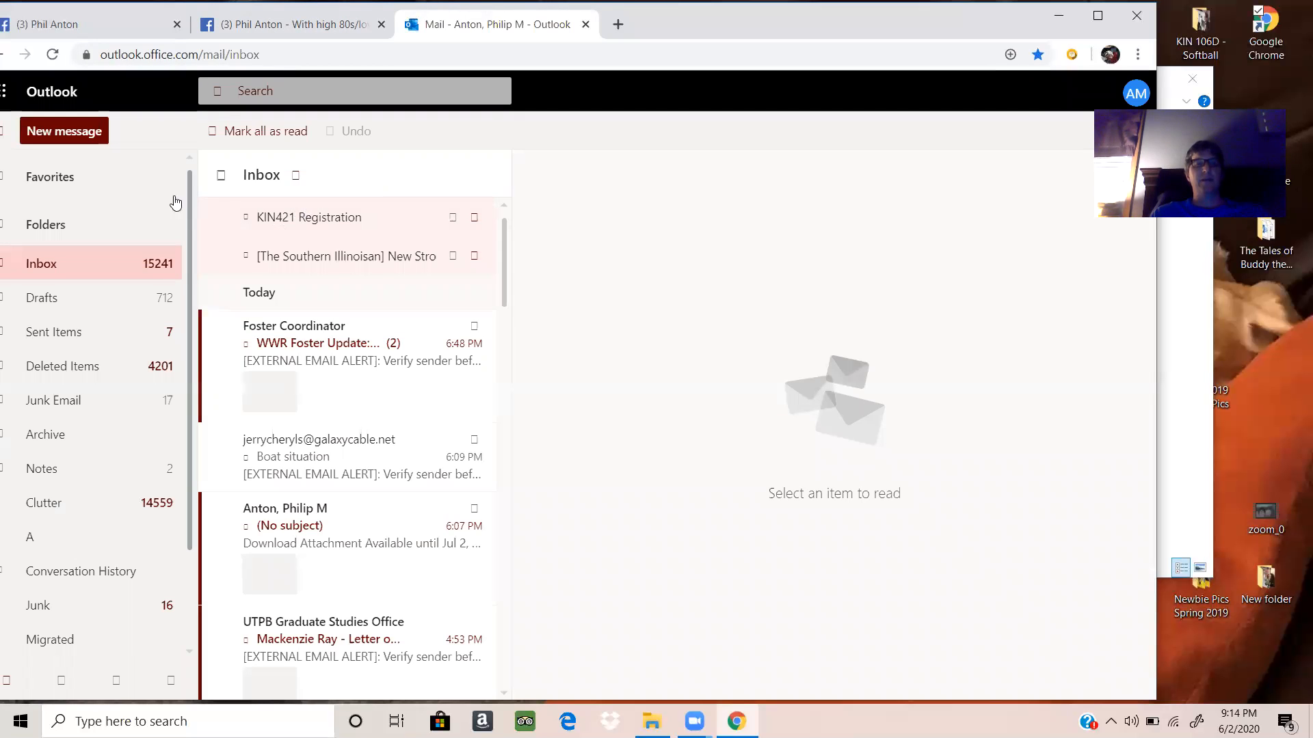
left_click(75, 139)
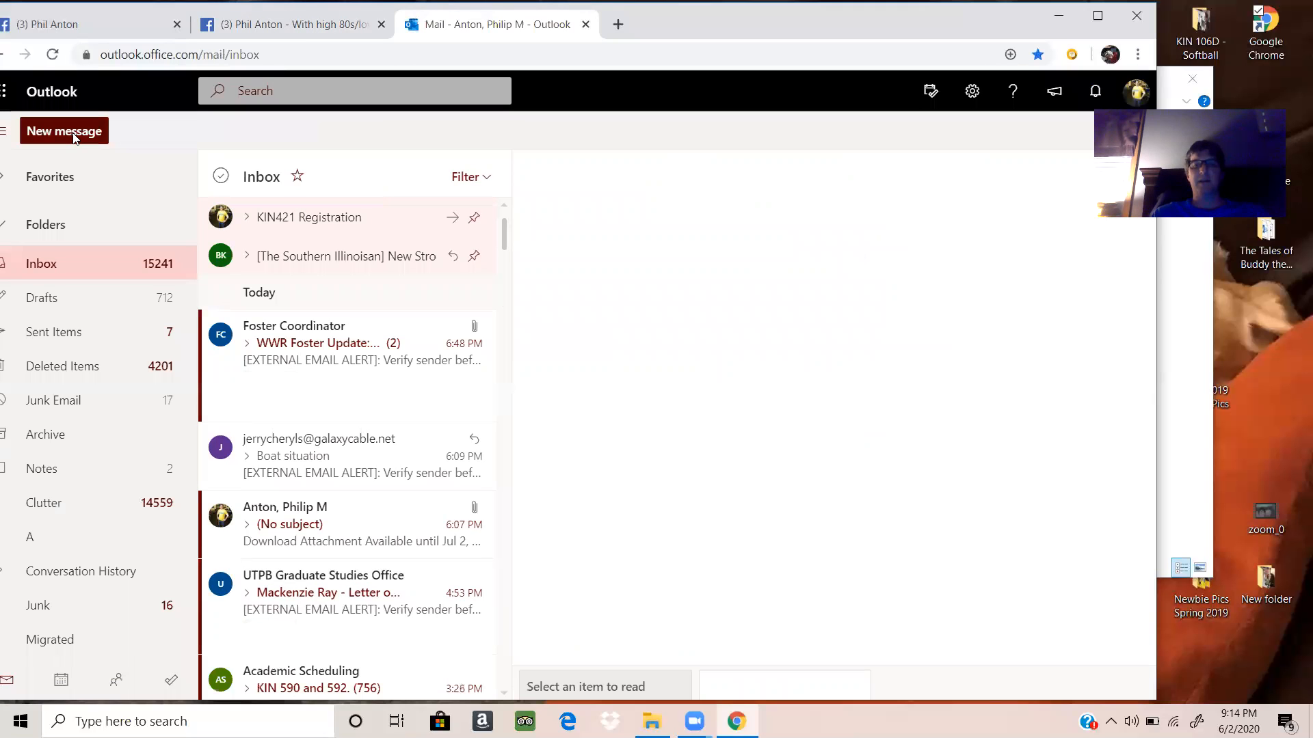
left_click(76, 135)
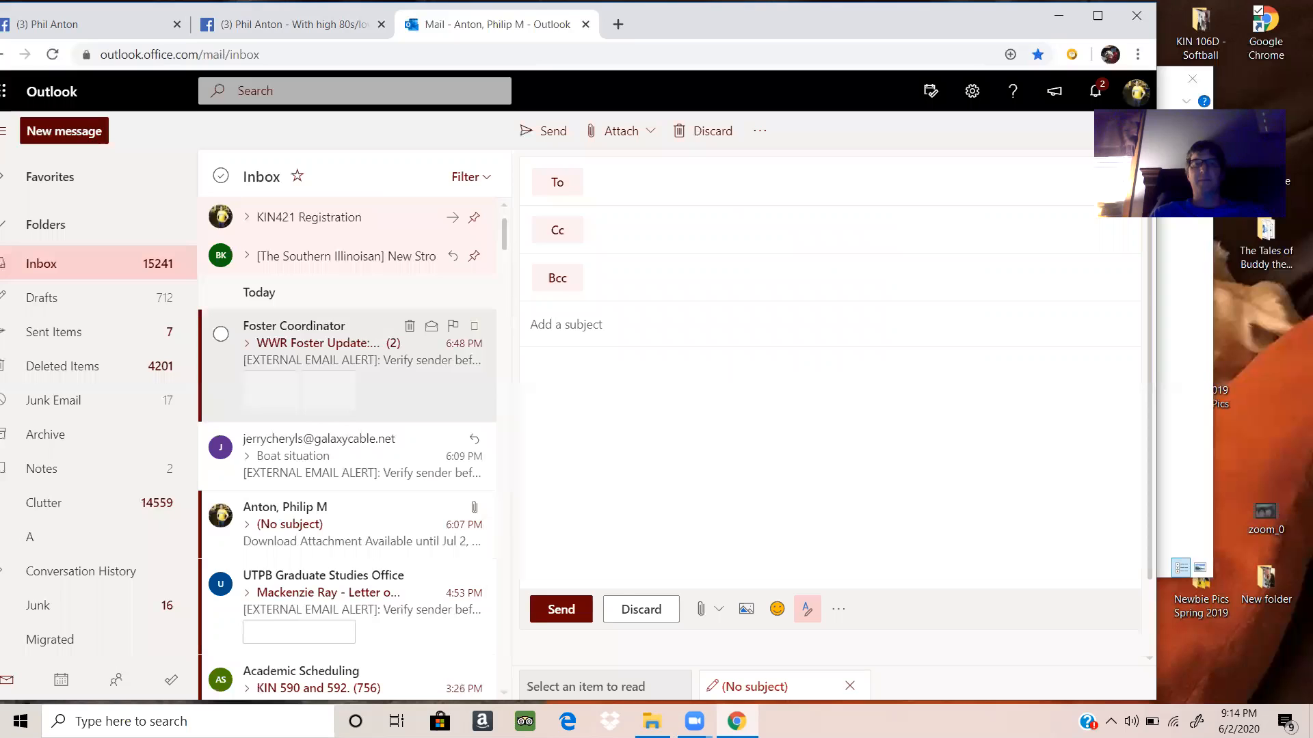
Step: Address the message to the sender's own e-mail account and add a contact's Gmail address as Cc
left_click(627, 190)
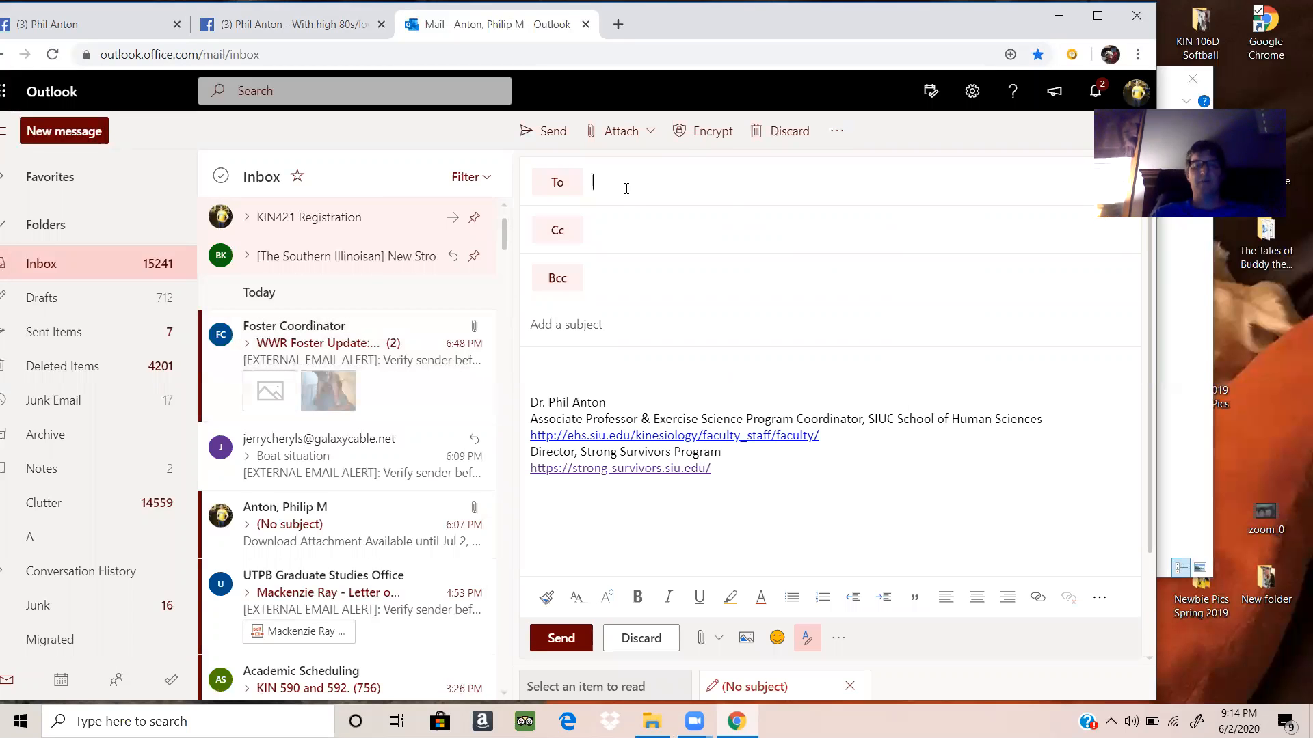
type("pantr")
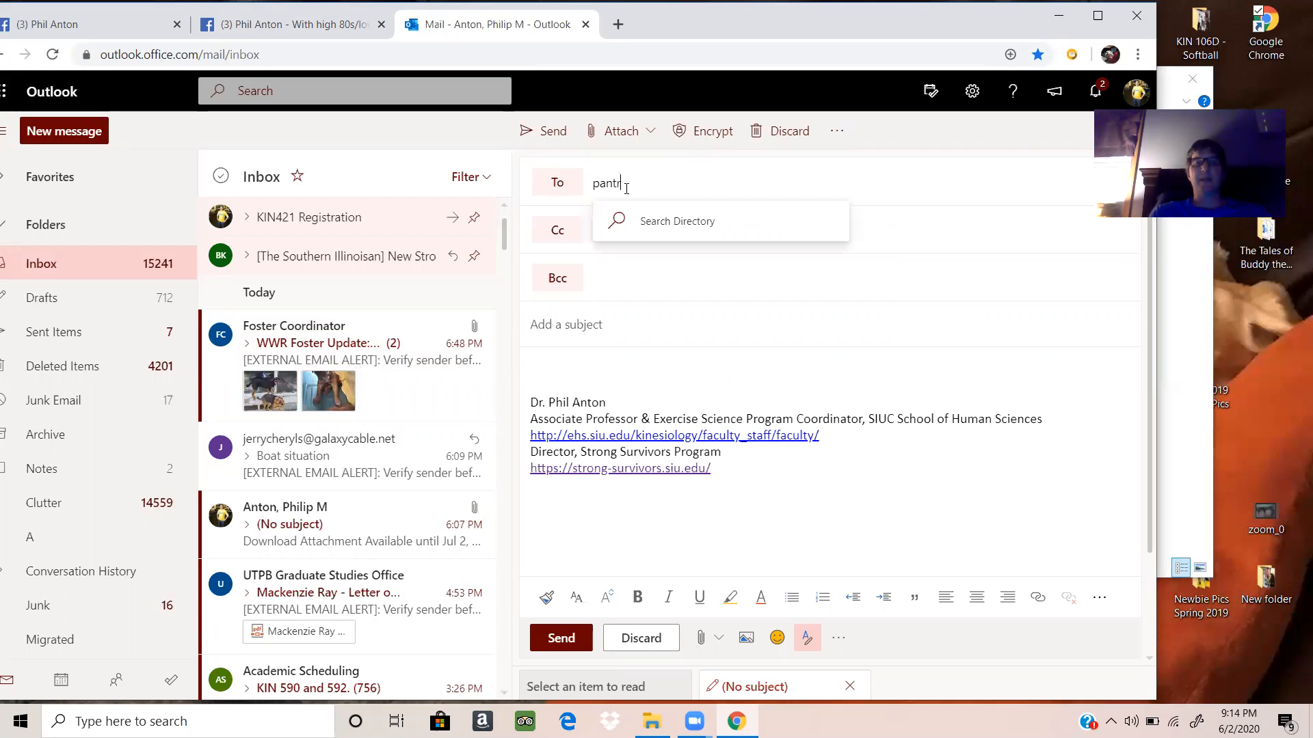
key("BackSpace")
type("on")
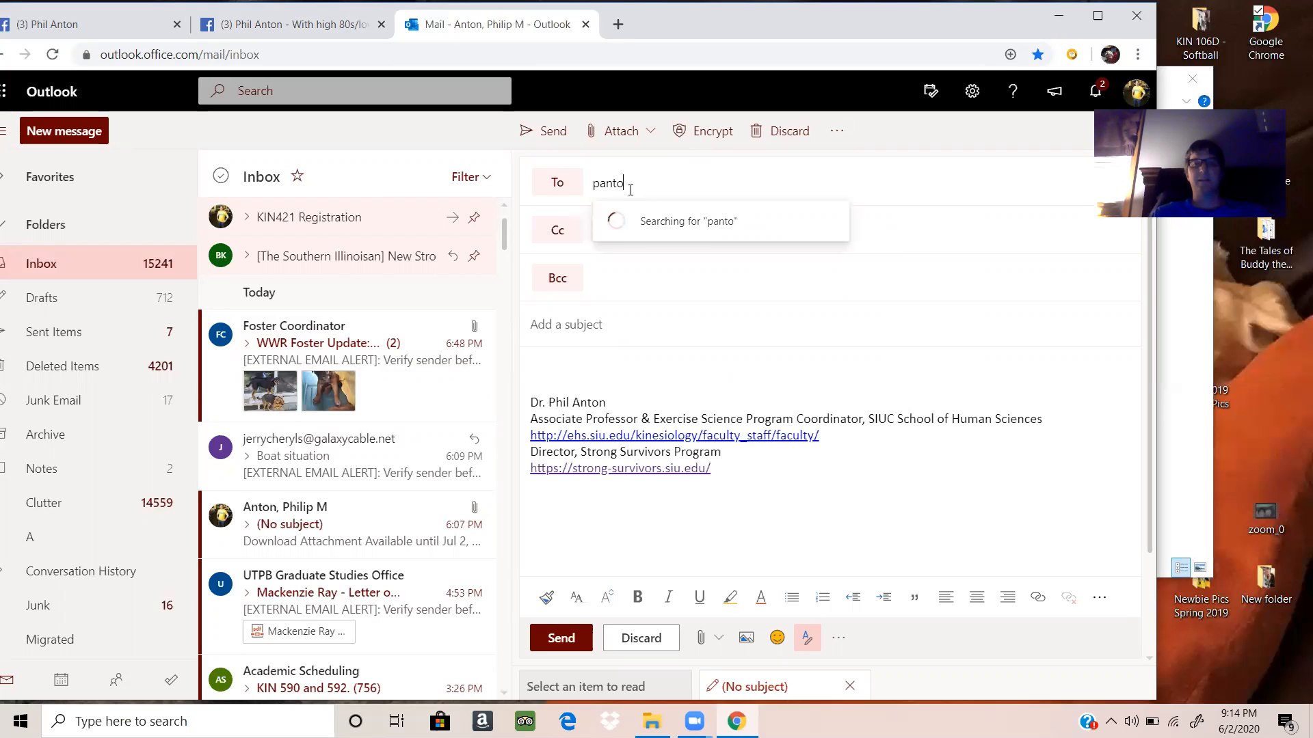
left_click(658, 213)
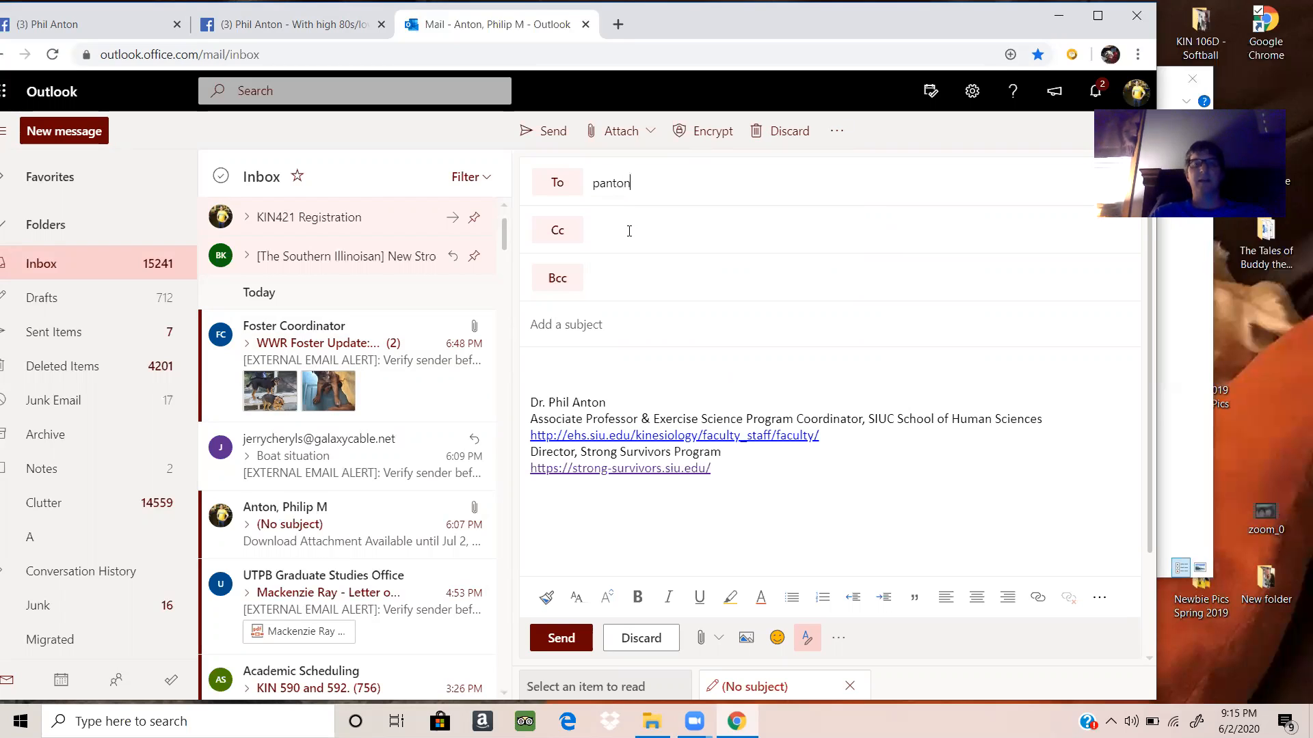
left_click(629, 231)
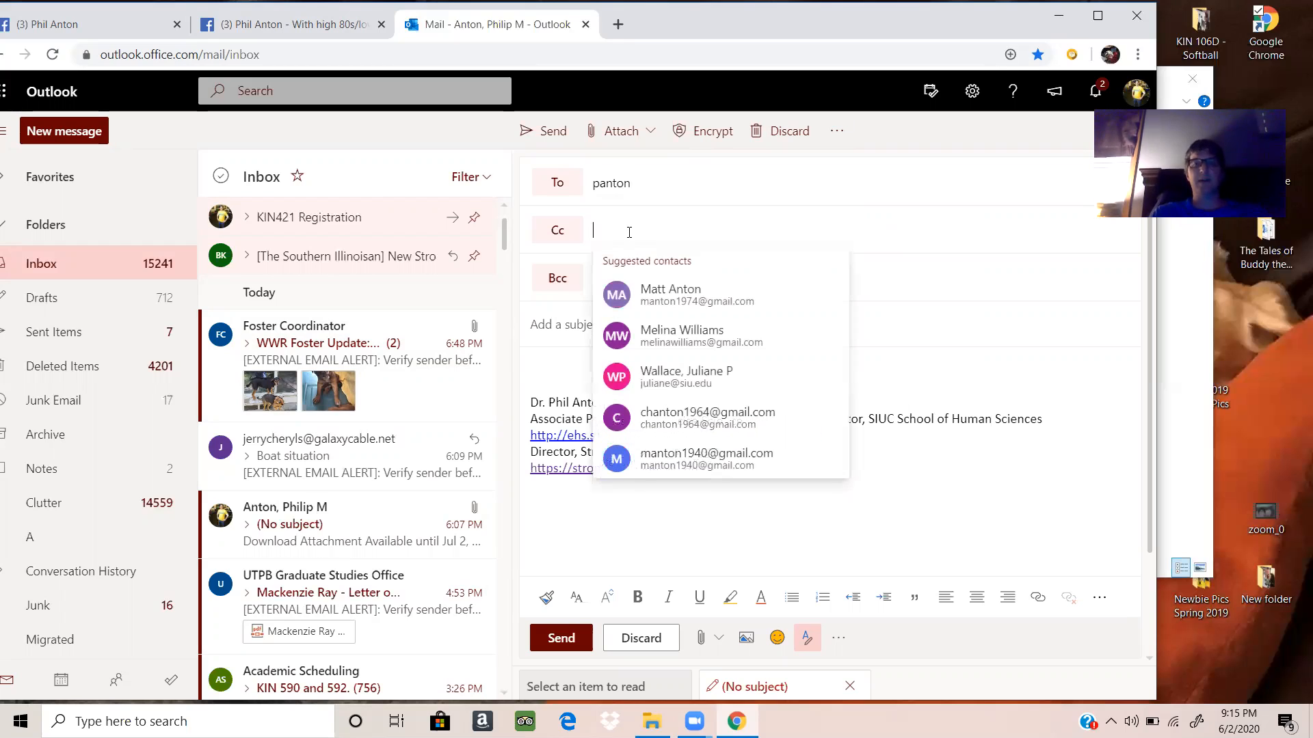
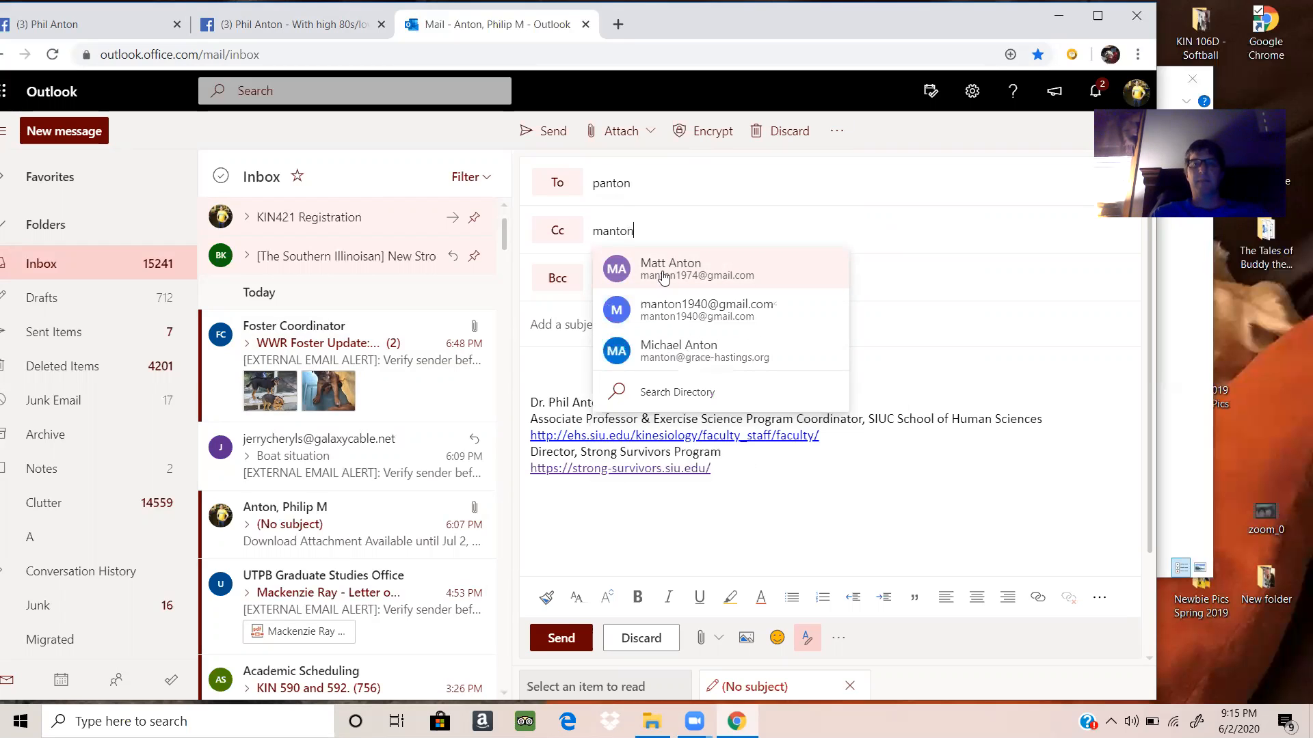
key("Return")
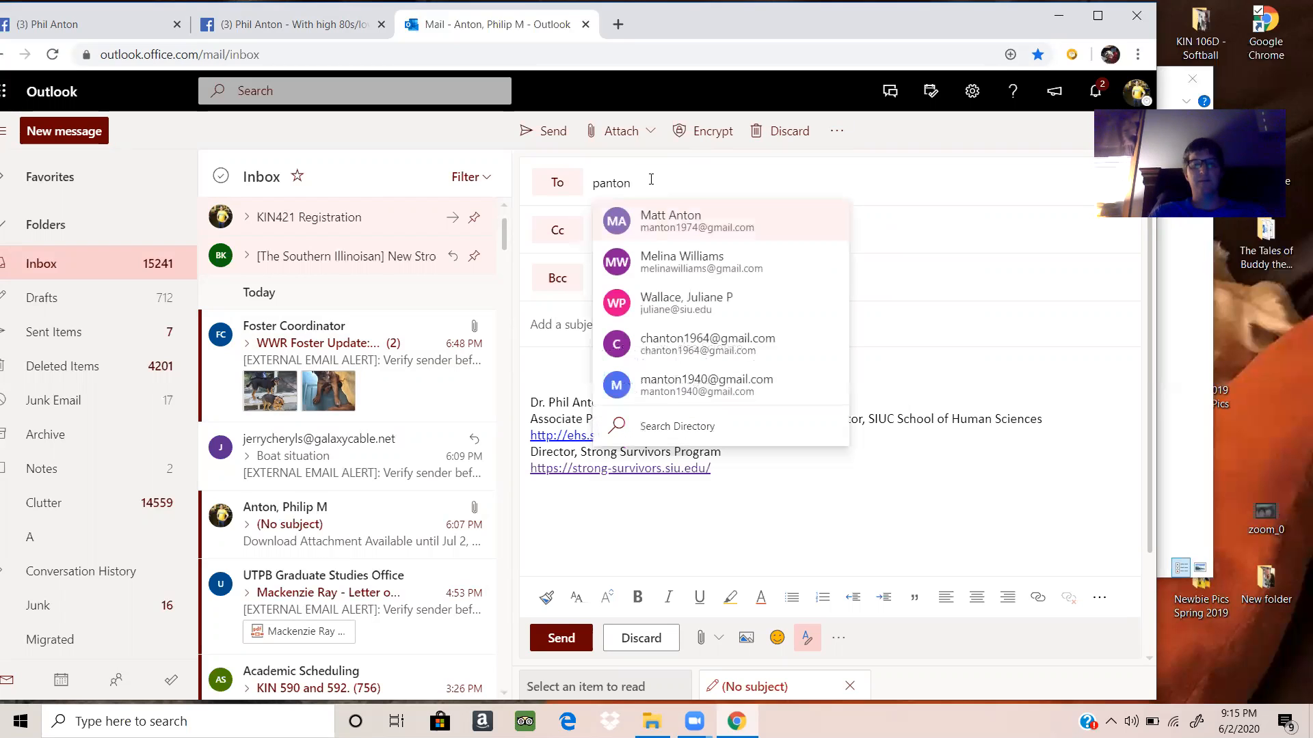
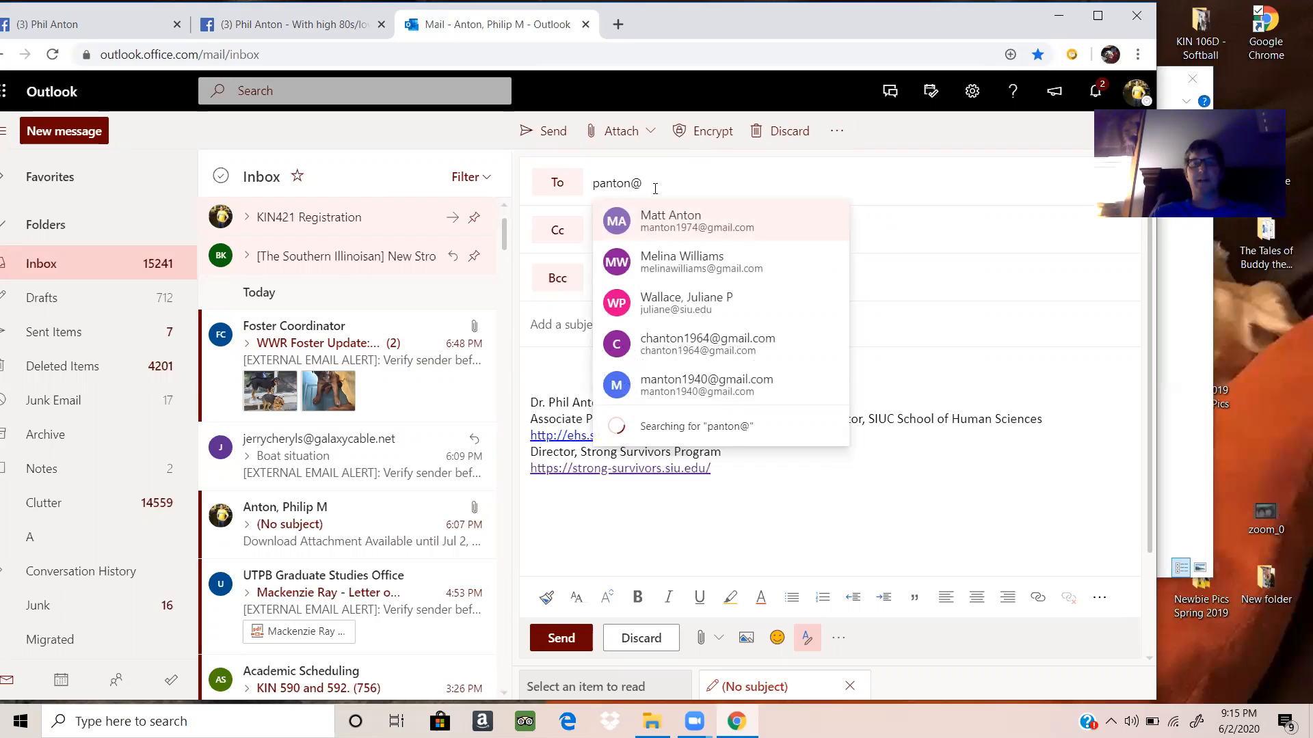
left_click(677, 216)
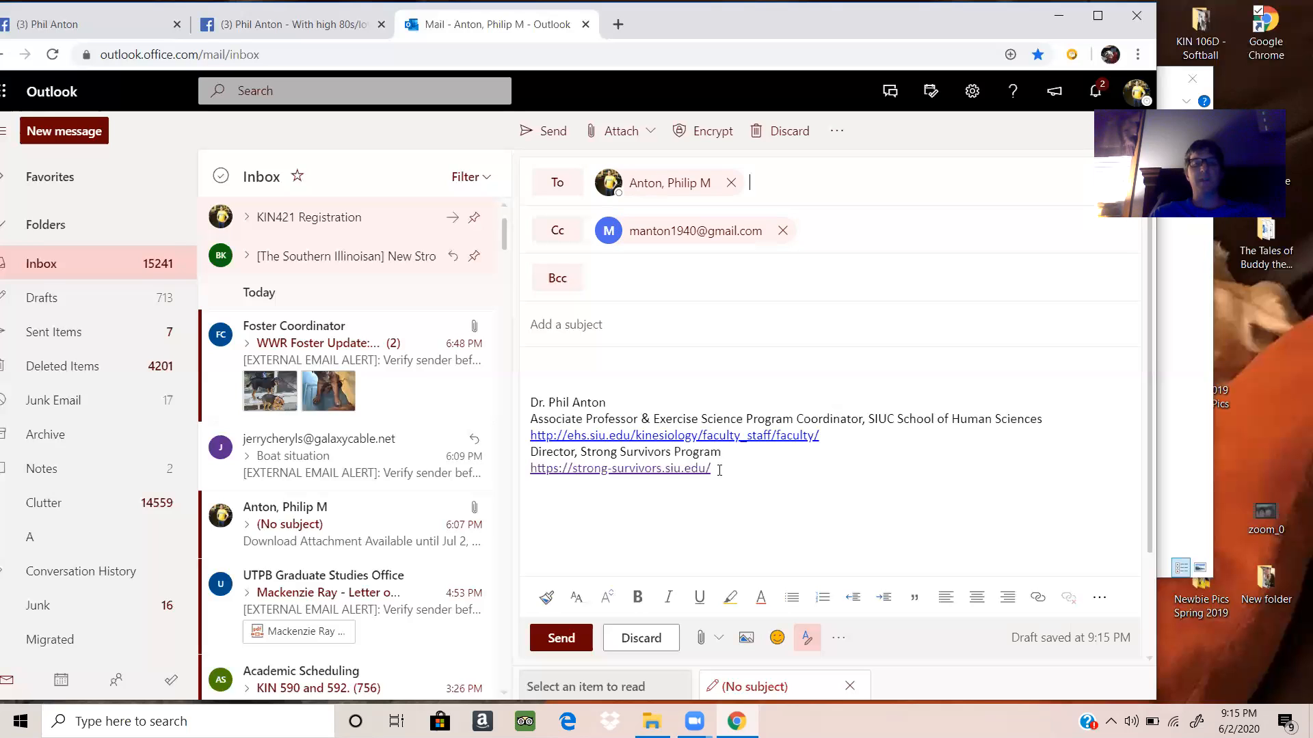
Step: Replace the signature in the message body with the copied post text, keeping its formatting
mouse_move(719, 471)
left_mouse_down()
mouse_move(642, 470)
mouse_move(577, 450)
mouse_move(534, 418)
mouse_move(529, 357)
left_mouse_up()
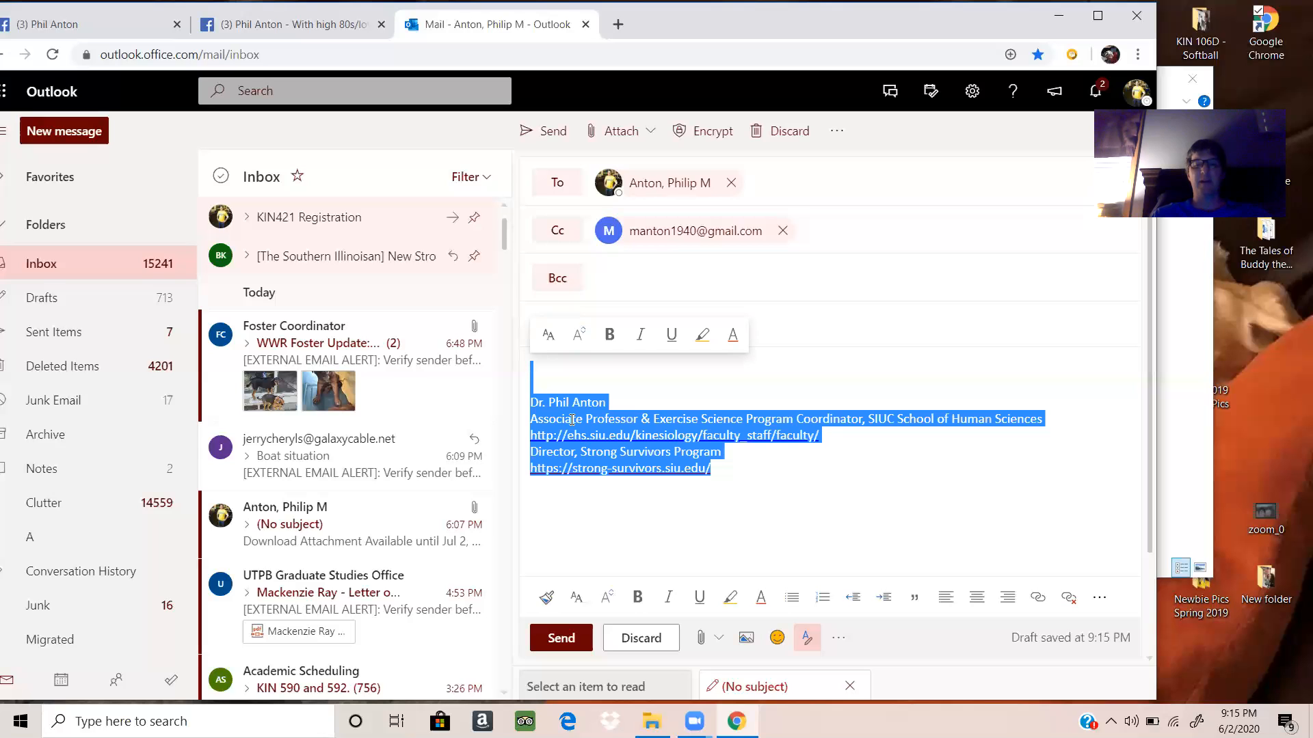
key("Delete")
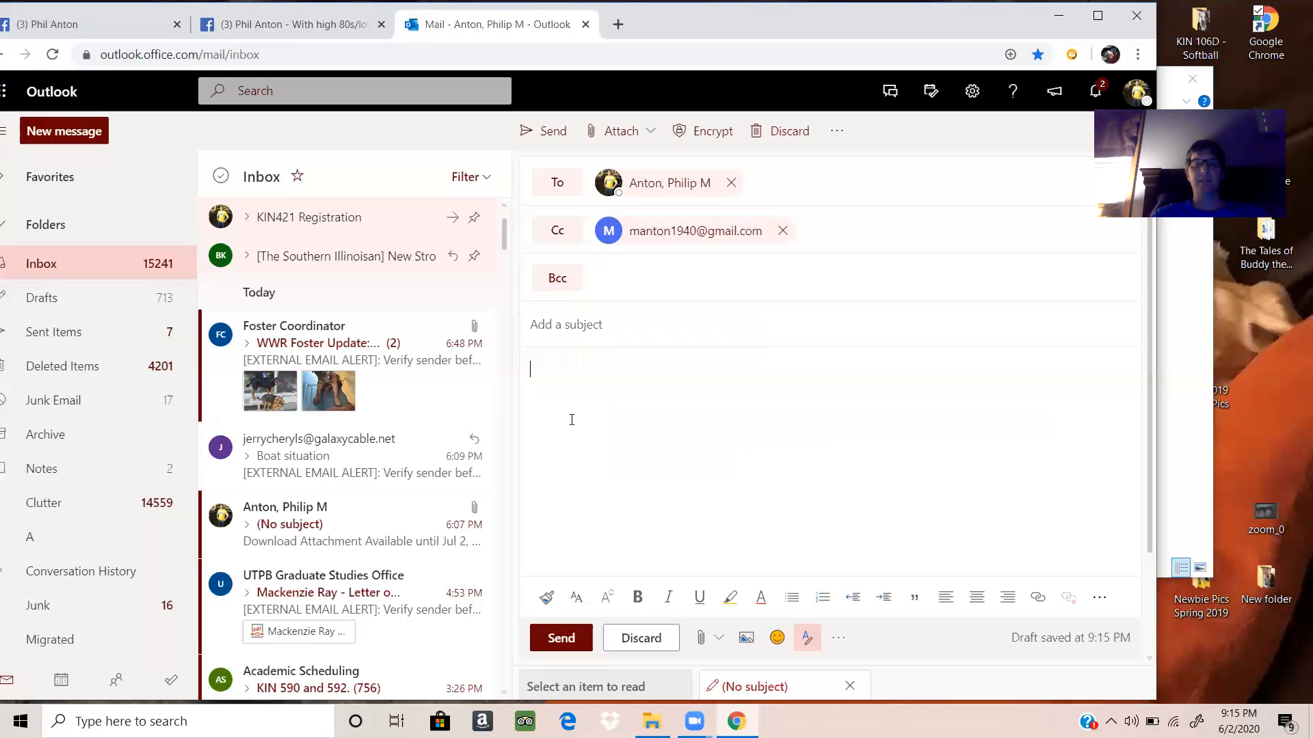
right_click(544, 371)
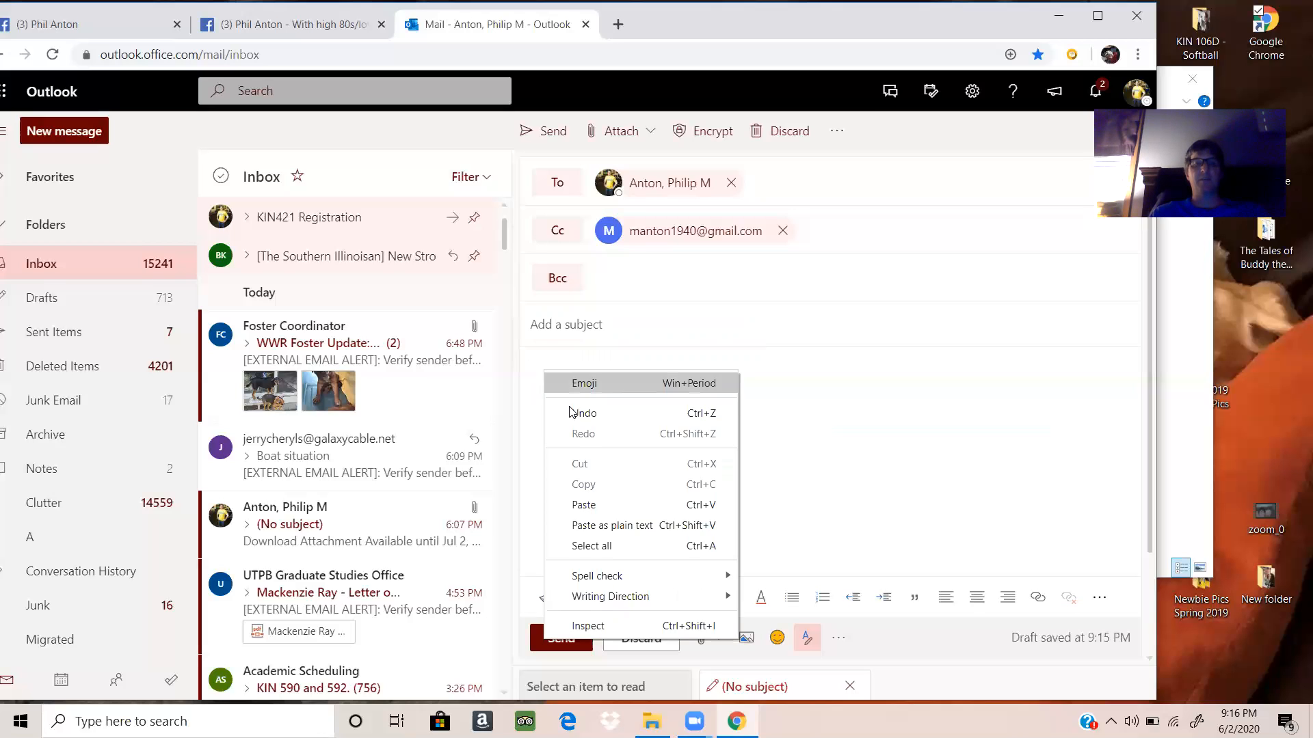
left_click(583, 506)
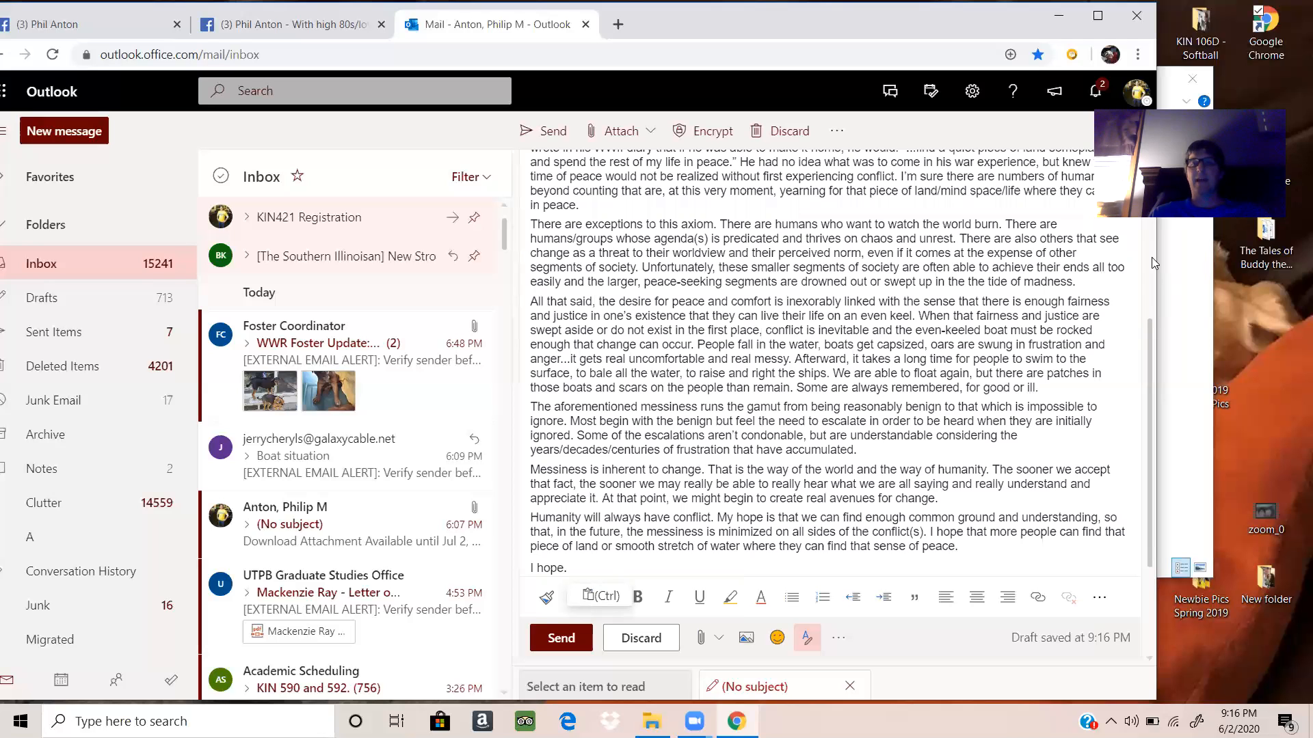
Step: Try adding blank lines after the first paragraph of the pasted text, and remove them again
scroll(1151, 254, "up", 5)
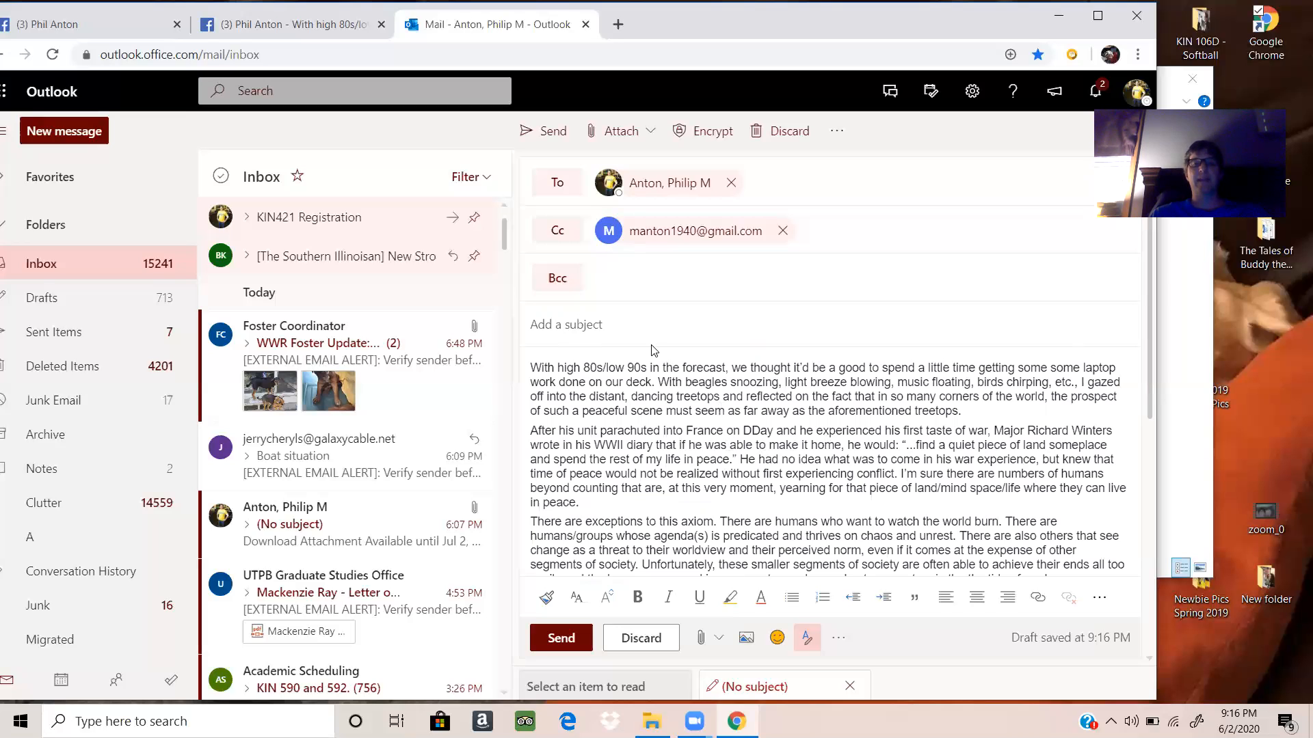
left_click(973, 412)
key("Return")
key("Return")
key("Return")
key("Return")
key("Return")
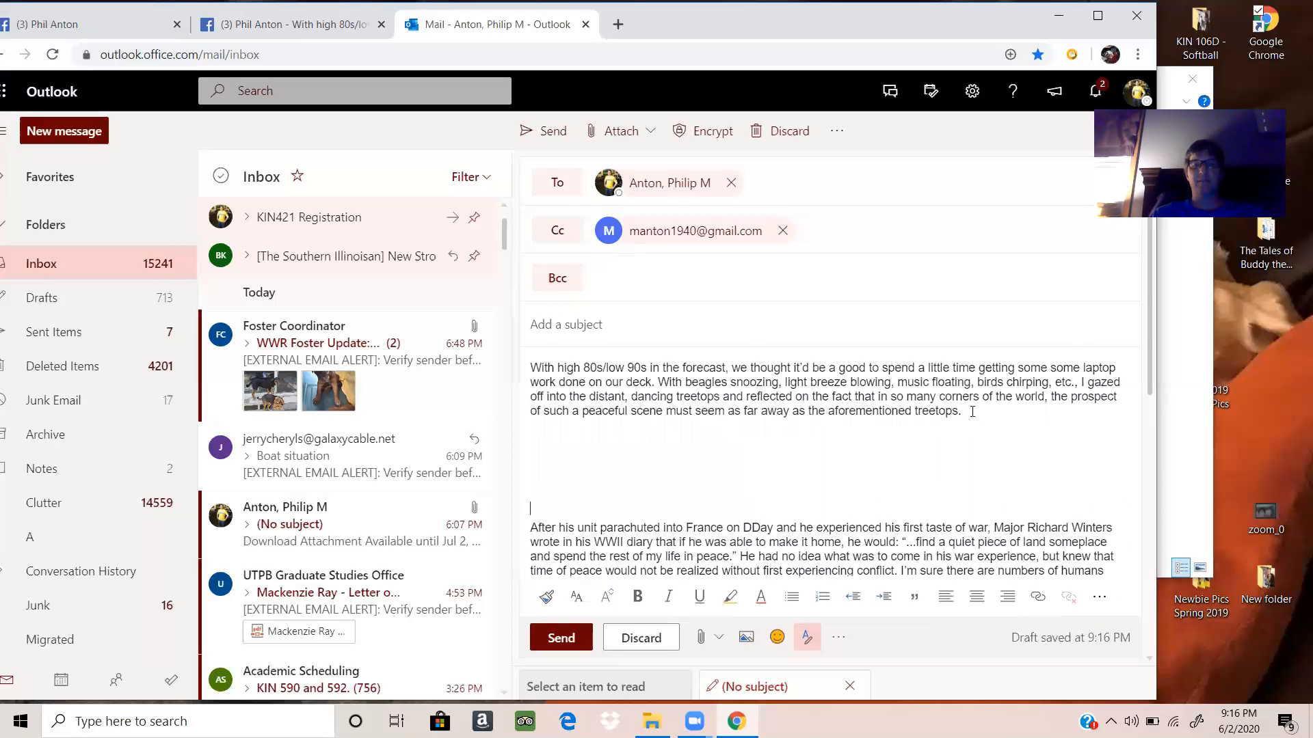
key("BackSpace")
key("BackSpace")
key("BackSpace")
key("BackSpace")
key("BackSpace")
key("BackSpace")
key("BackSpace")
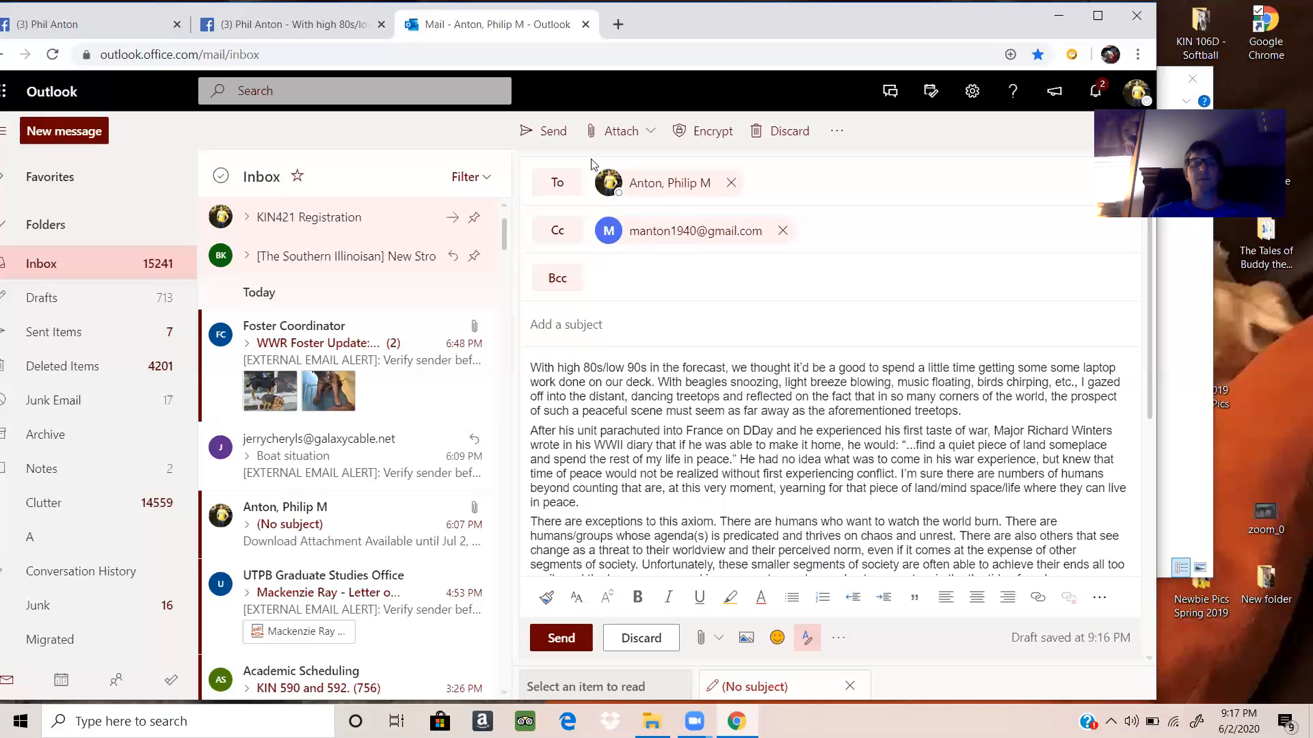
Step: Set the subject to the author's first name followed by "'s Post" and send the message
left_click(593, 324)
type("Ph")
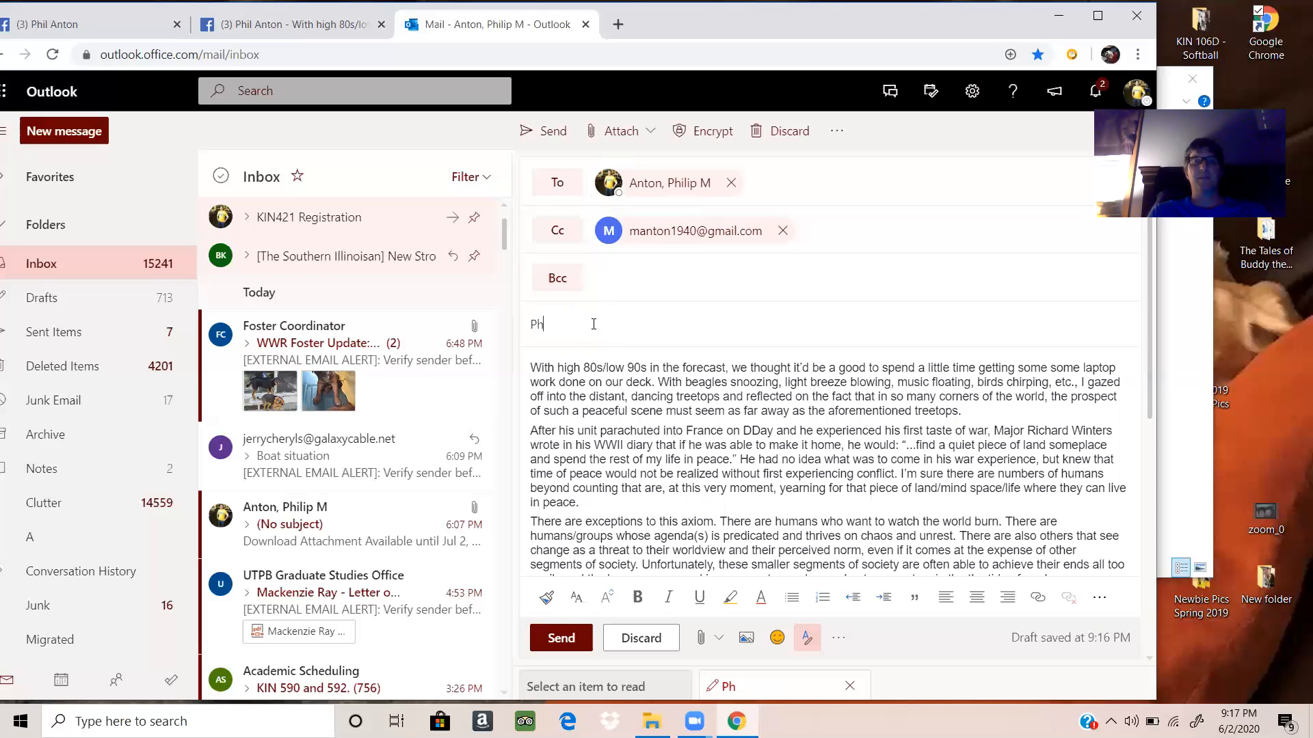
type("il's Post")
left_click(551, 131)
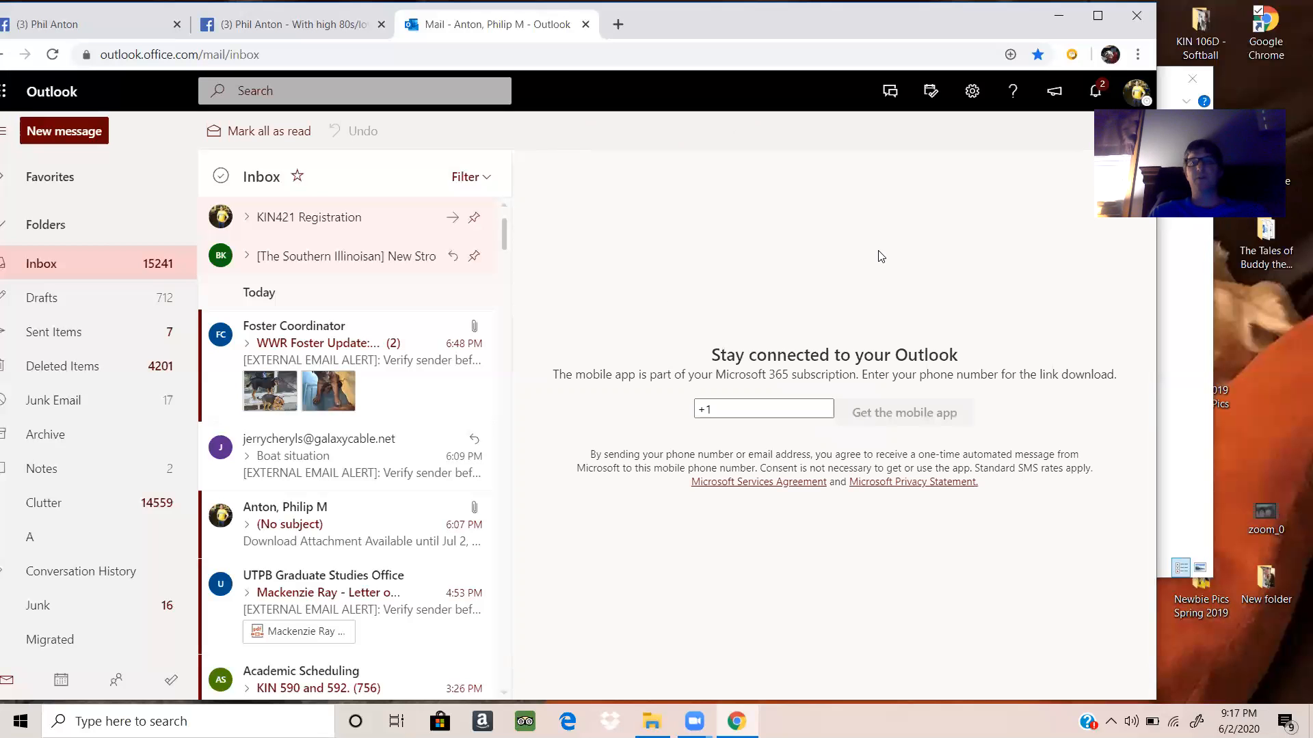
Step: Minimize the browser and open the Word document stored in the desktop folder "Copy and paste"
left_click(1059, 15)
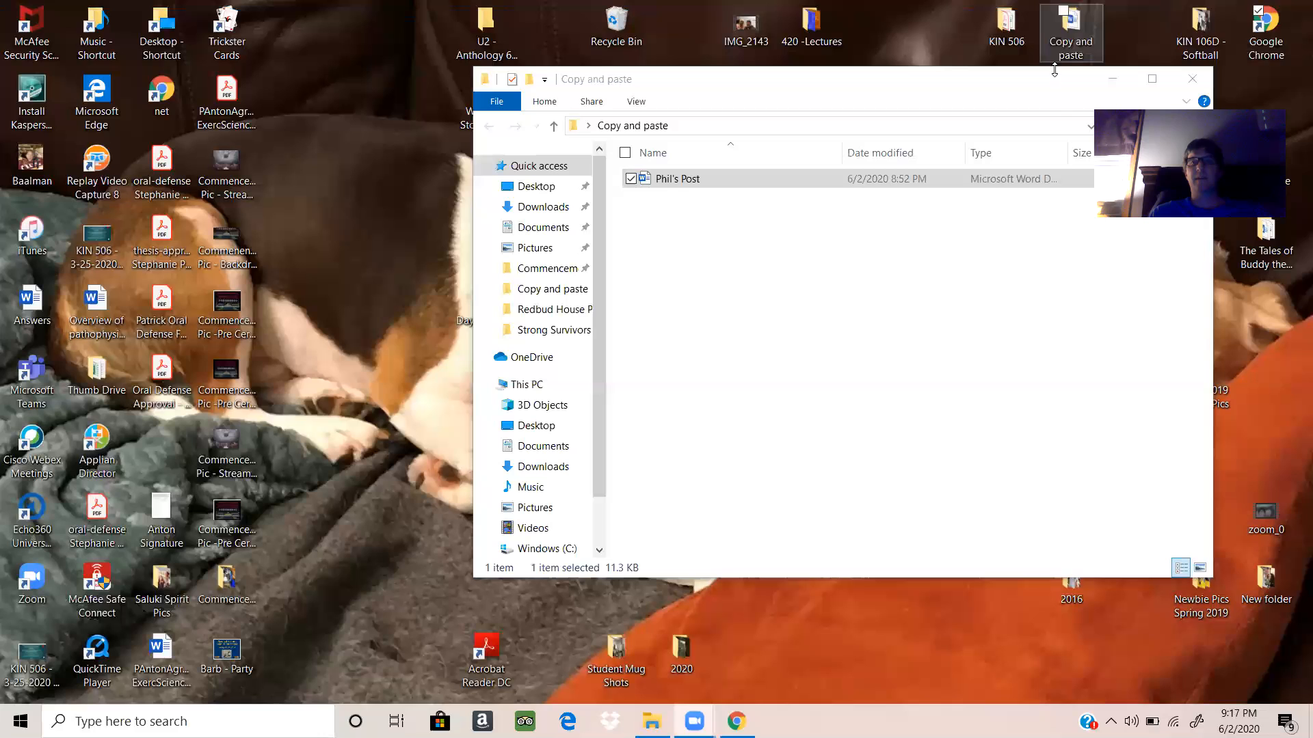
double_click(1086, 33)
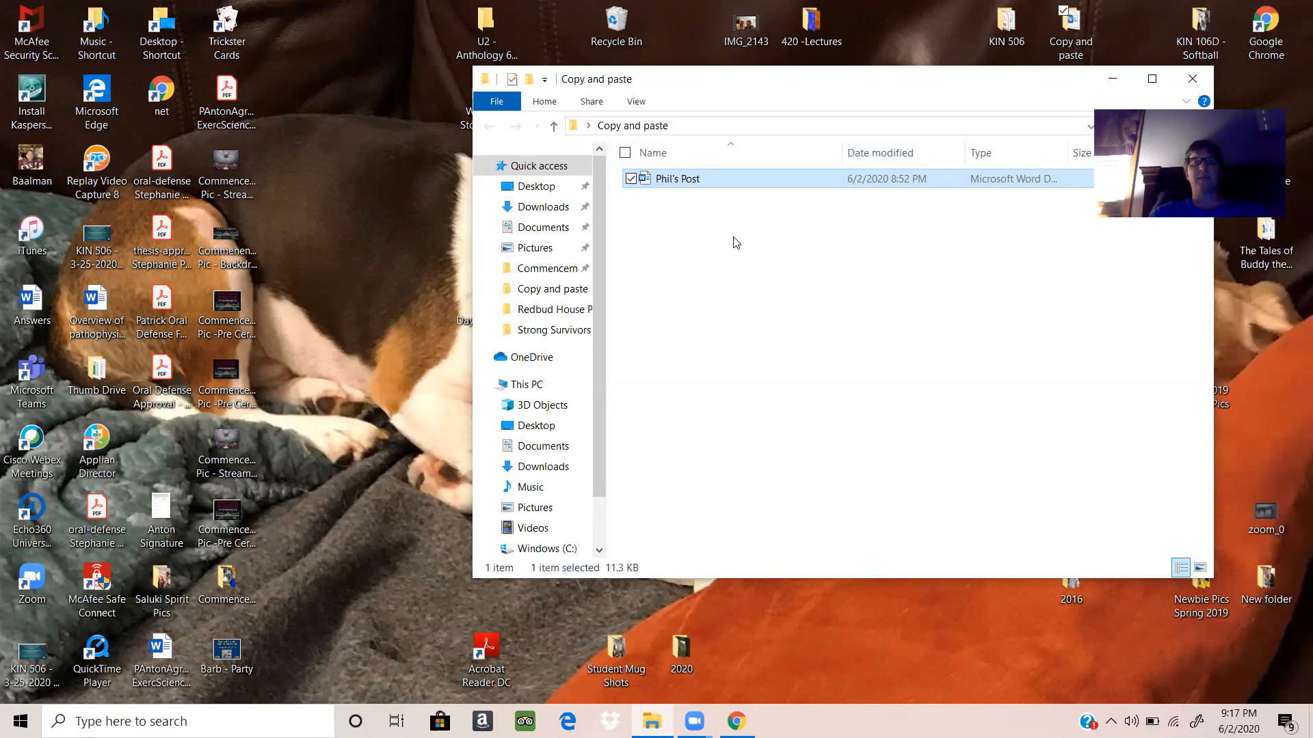
double_click(682, 180)
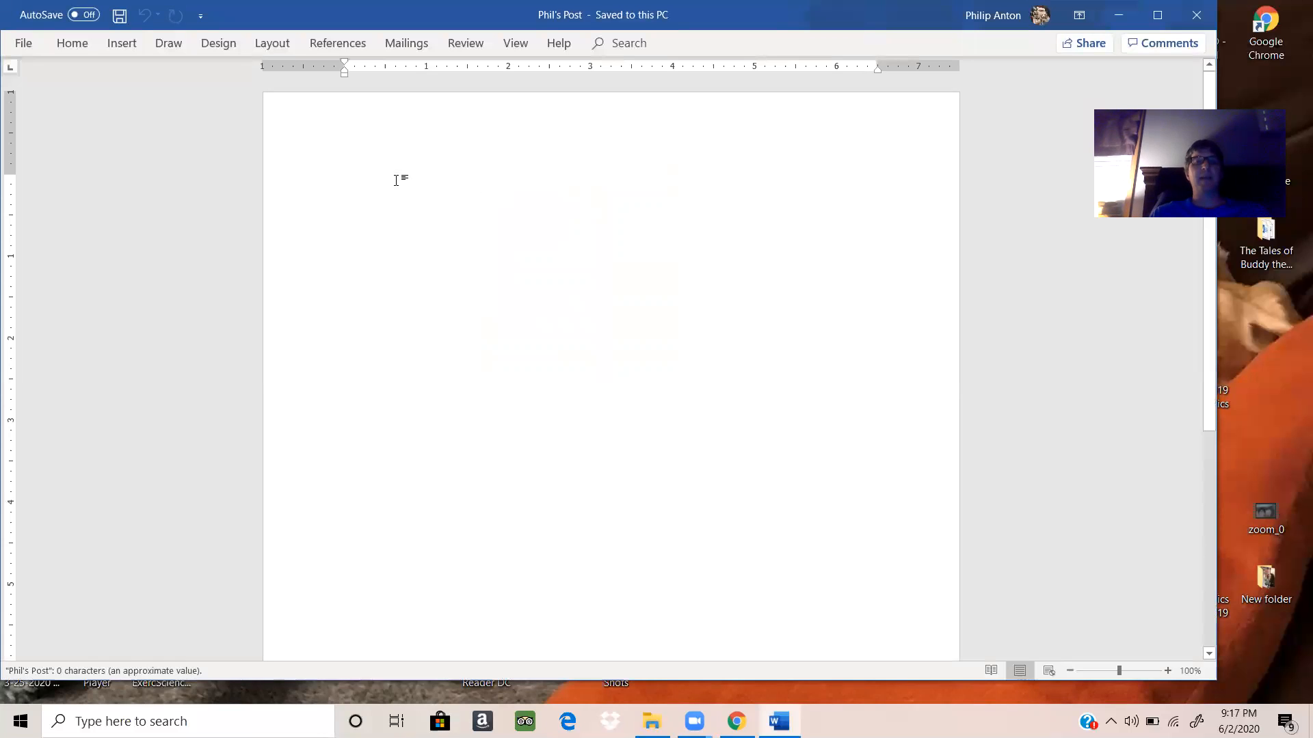
Step: Paste the copied post text into the blank Word document, keeping the source formatting
right_click(361, 183)
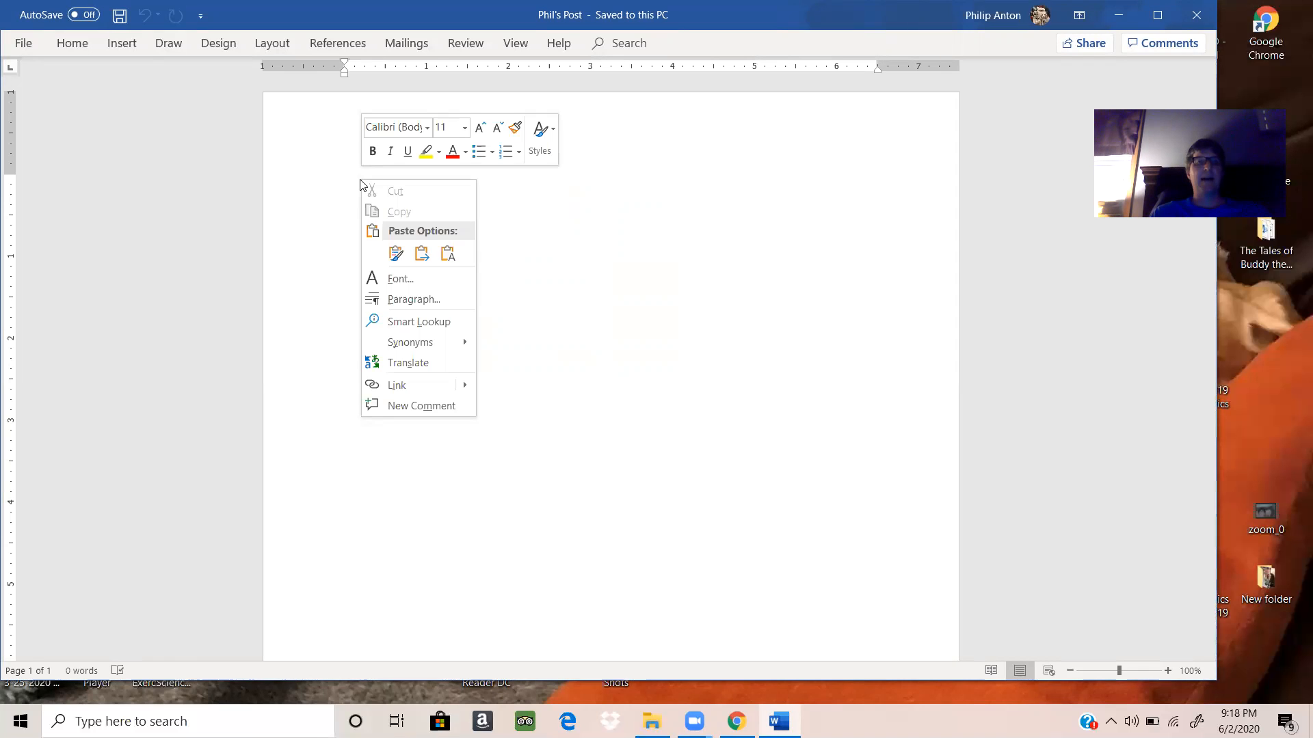
left_click(395, 254)
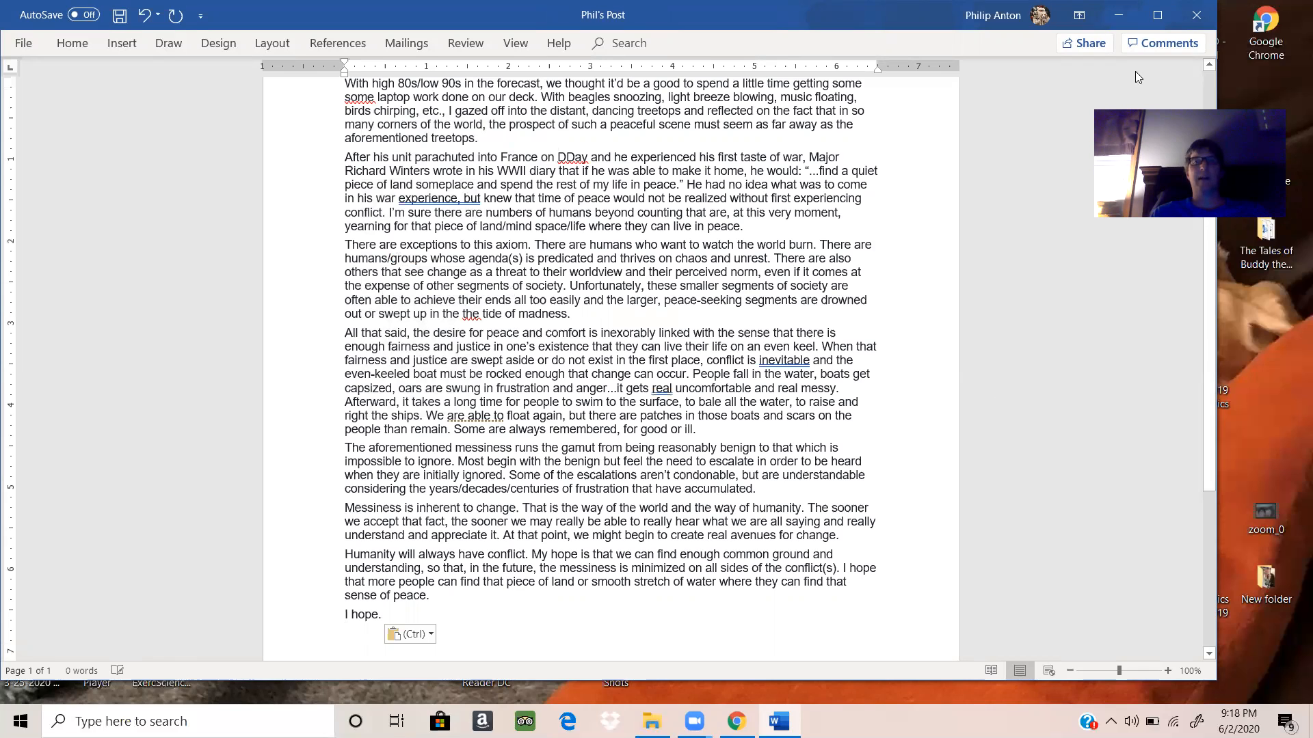
Step: Delete the duplicated word "some" before "laptop" in the first paragraph and the duplicated "the" before "tide of madness"
left_click(1210, 81)
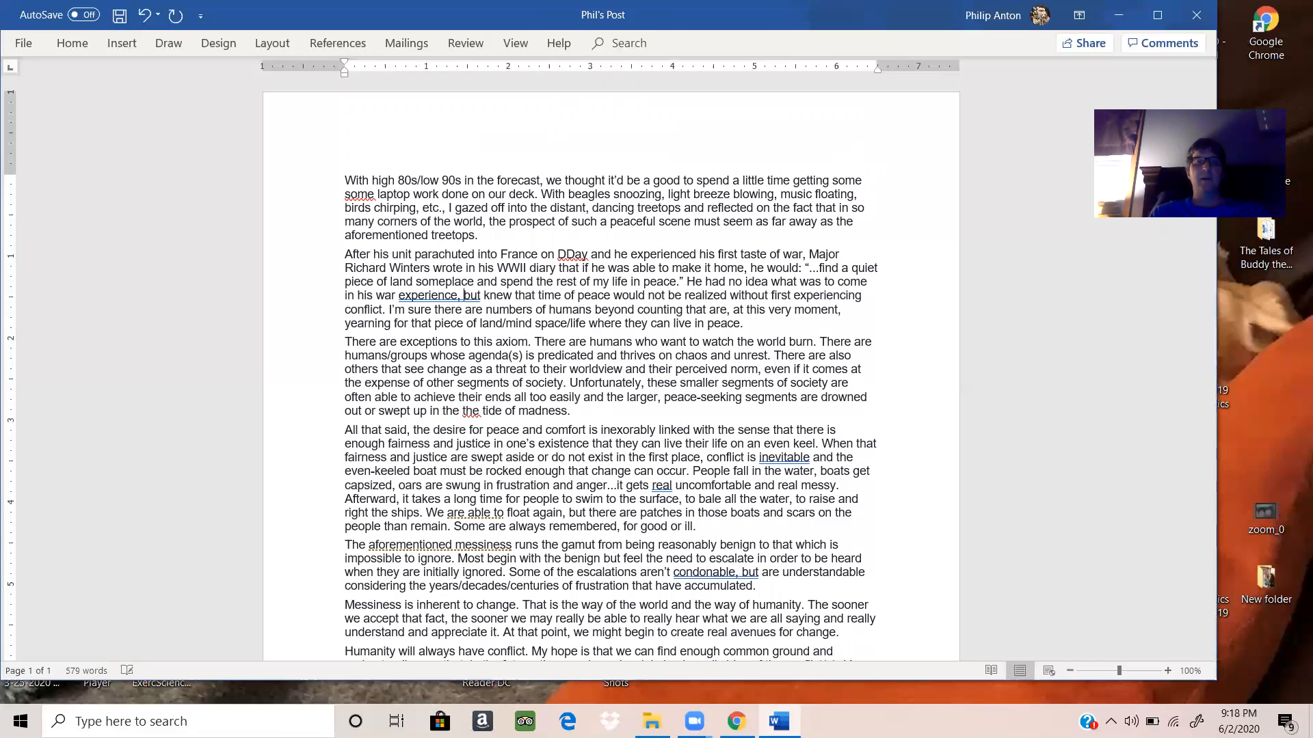
left_click(375, 193)
key("BackSpace")
key("BackSpace")
key("BackSpace")
key("BackSpace")
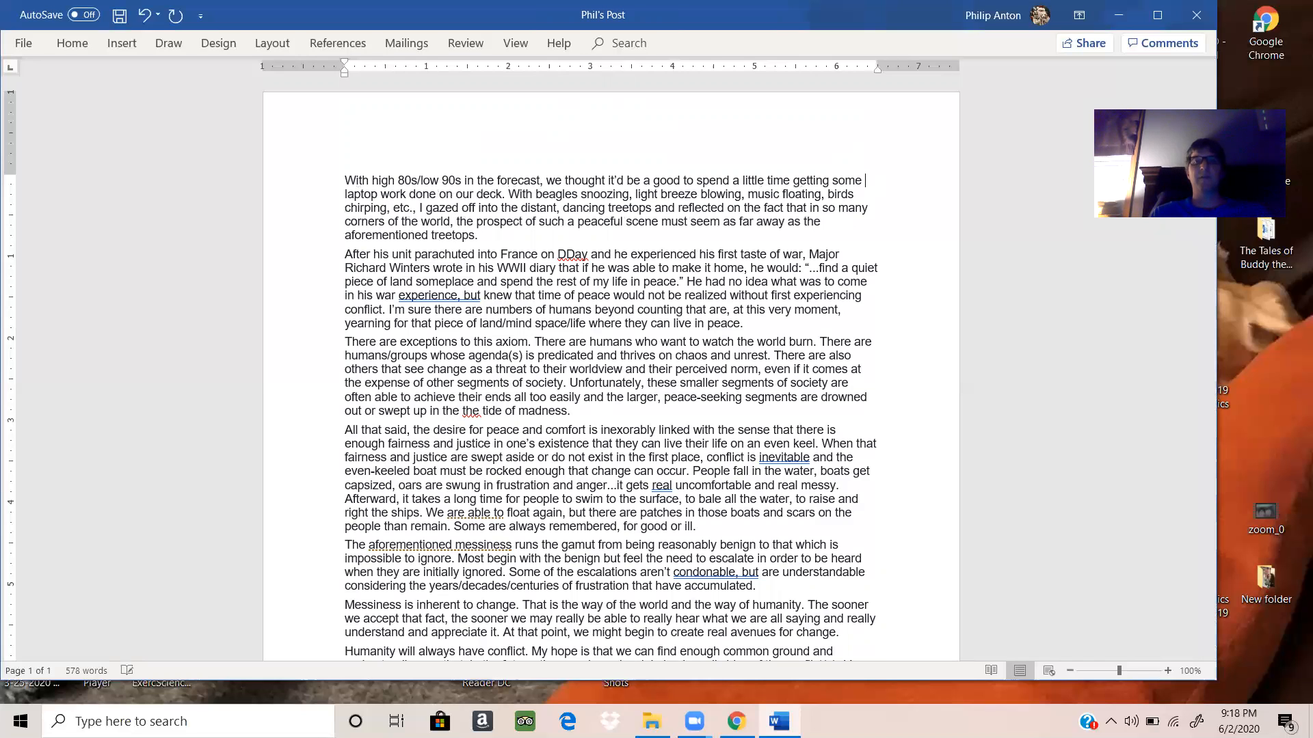
left_click(479, 412)
key("BackSpace")
key("BackSpace")
key("BackSpace")
key("BackSpace")
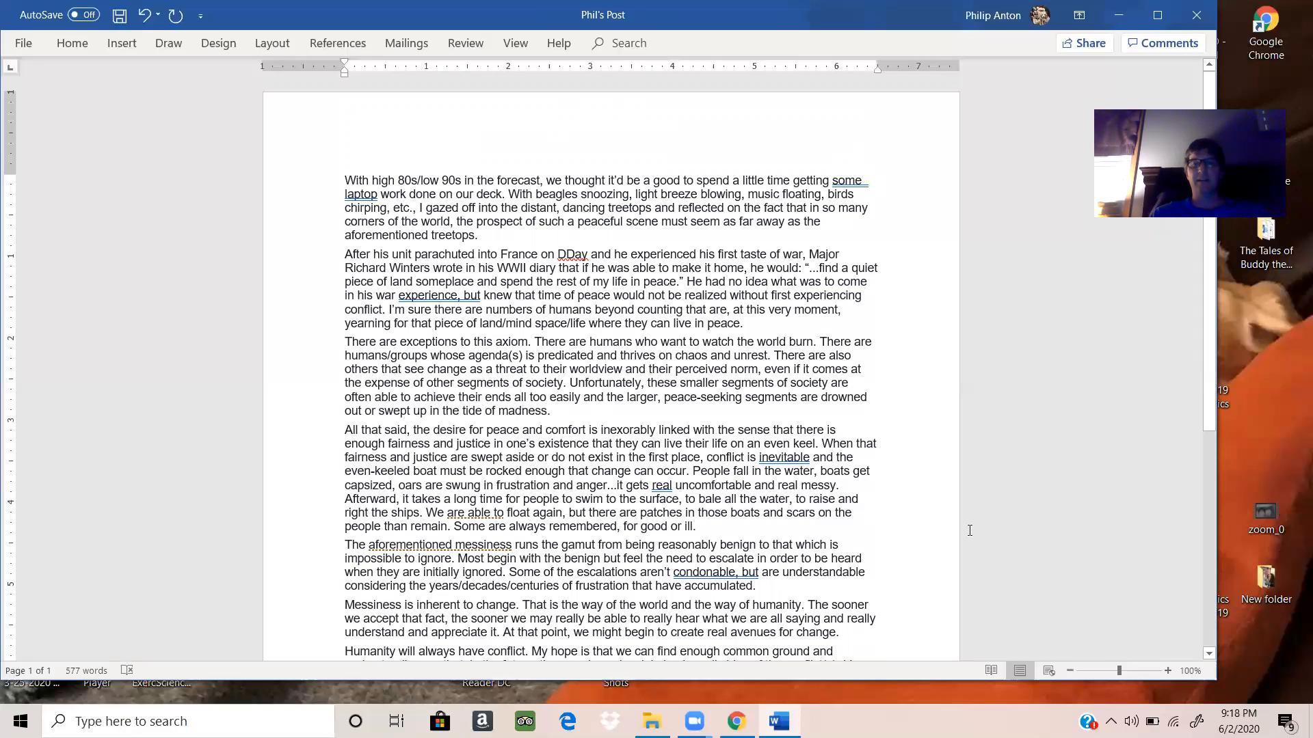
Step: Select the corrected text from "I hope." back to the first line and copy it
left_click(1209, 653)
left_click(1210, 654)
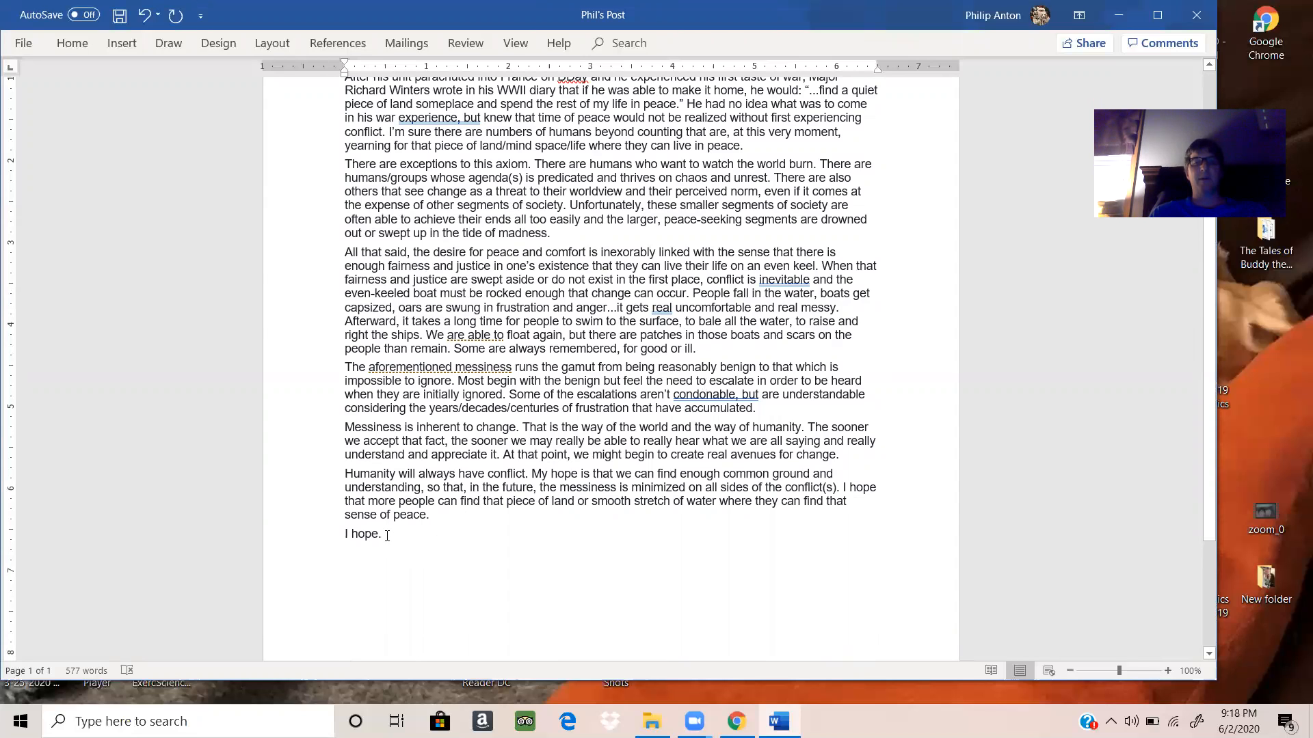
left_click_drag(387, 535, 409, 621)
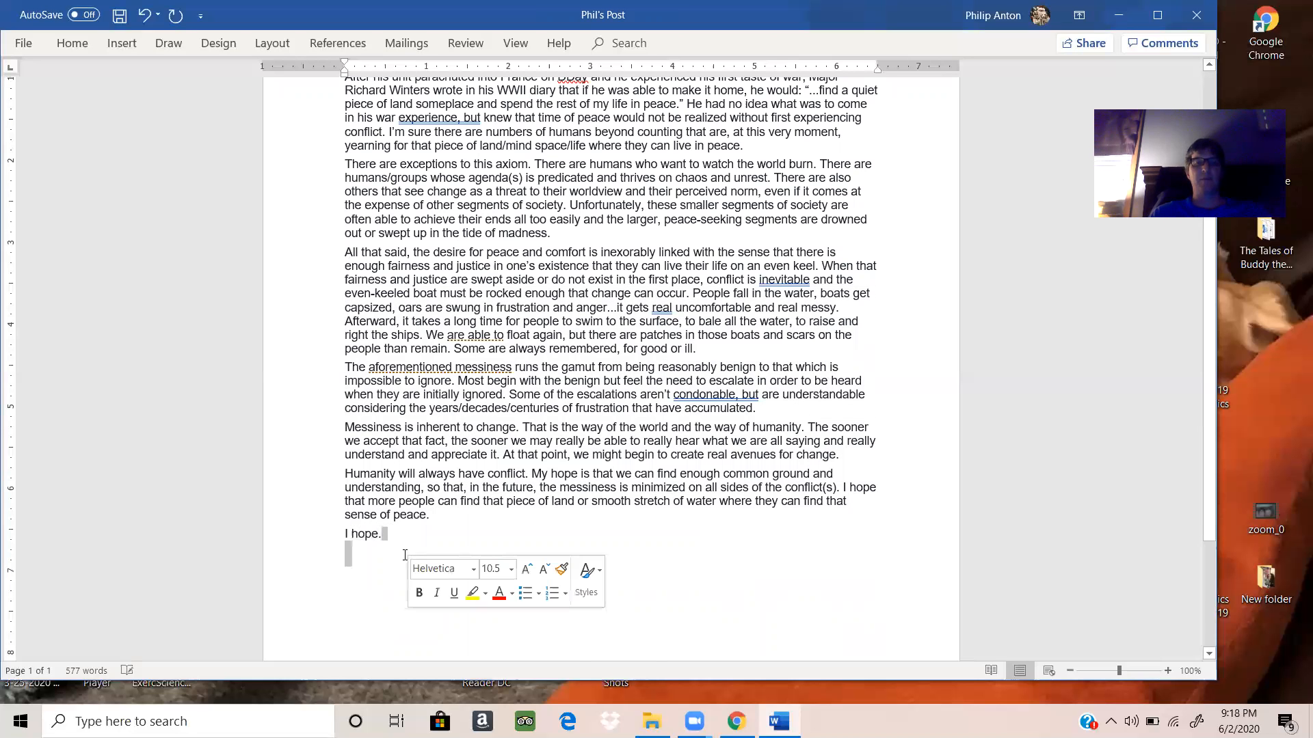
left_click(402, 534)
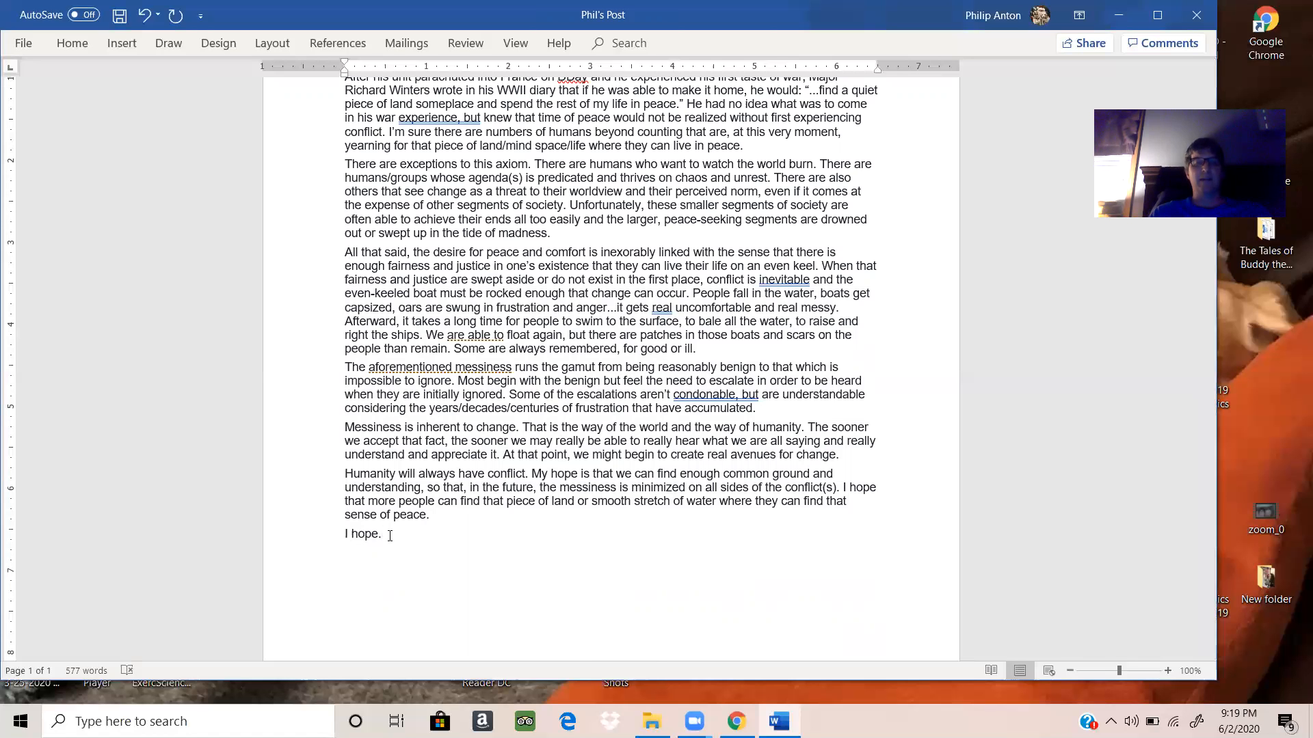
left_click_drag(390, 535, 338, 179)
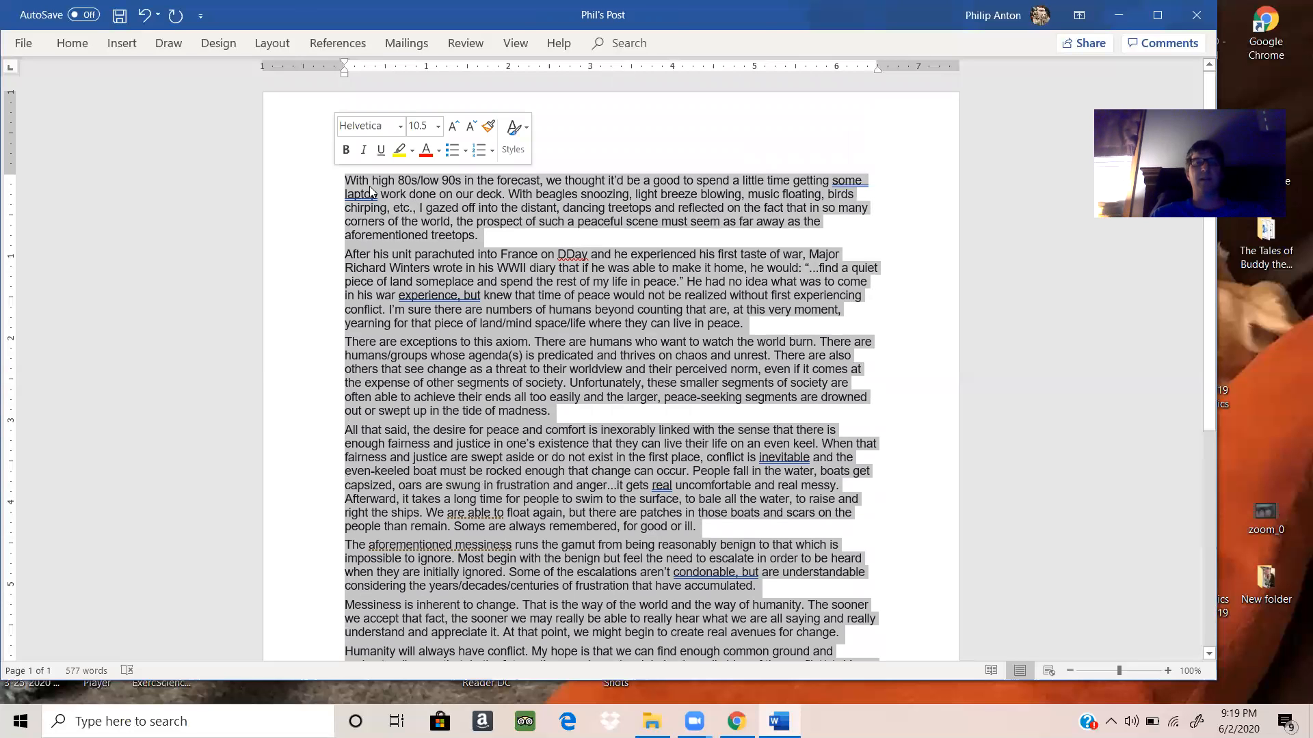
right_click(401, 205)
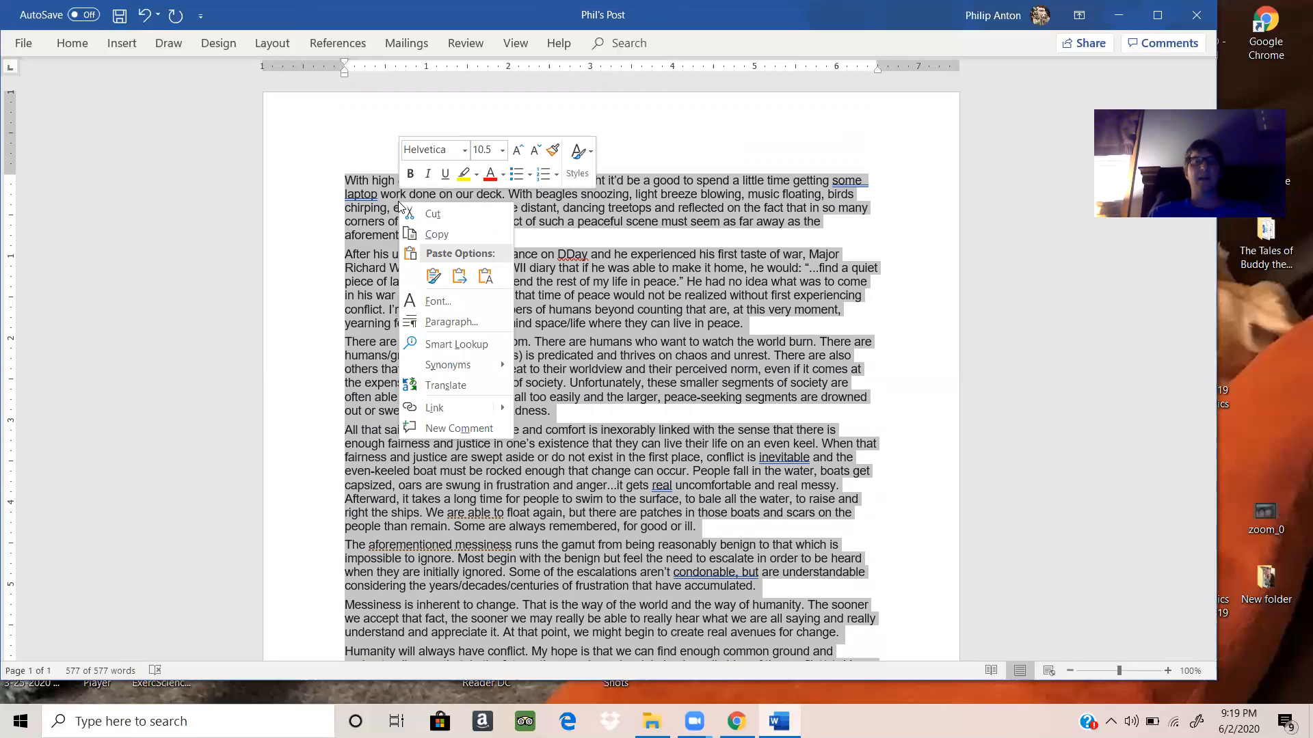
left_click(429, 236)
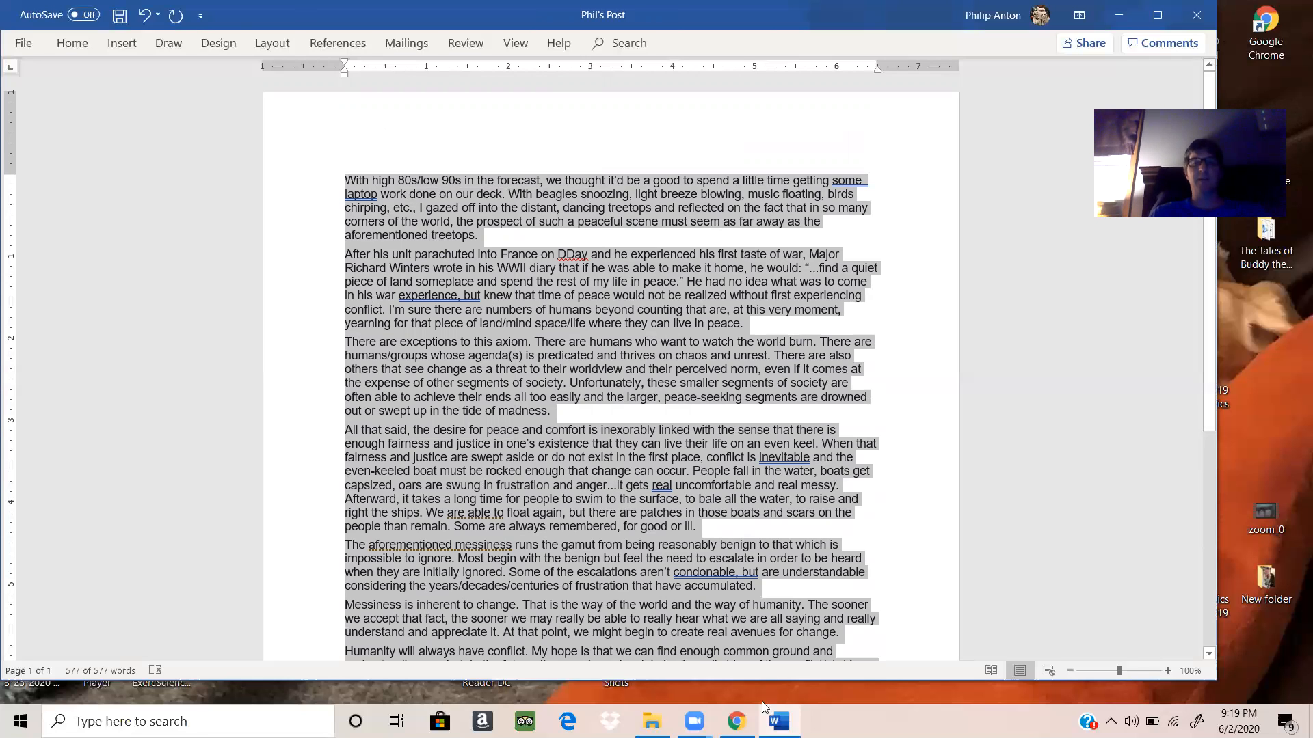
Step: Switch to the Facebook post in Chrome and open it for editing
mouse_move(756, 718)
left_click(737, 653)
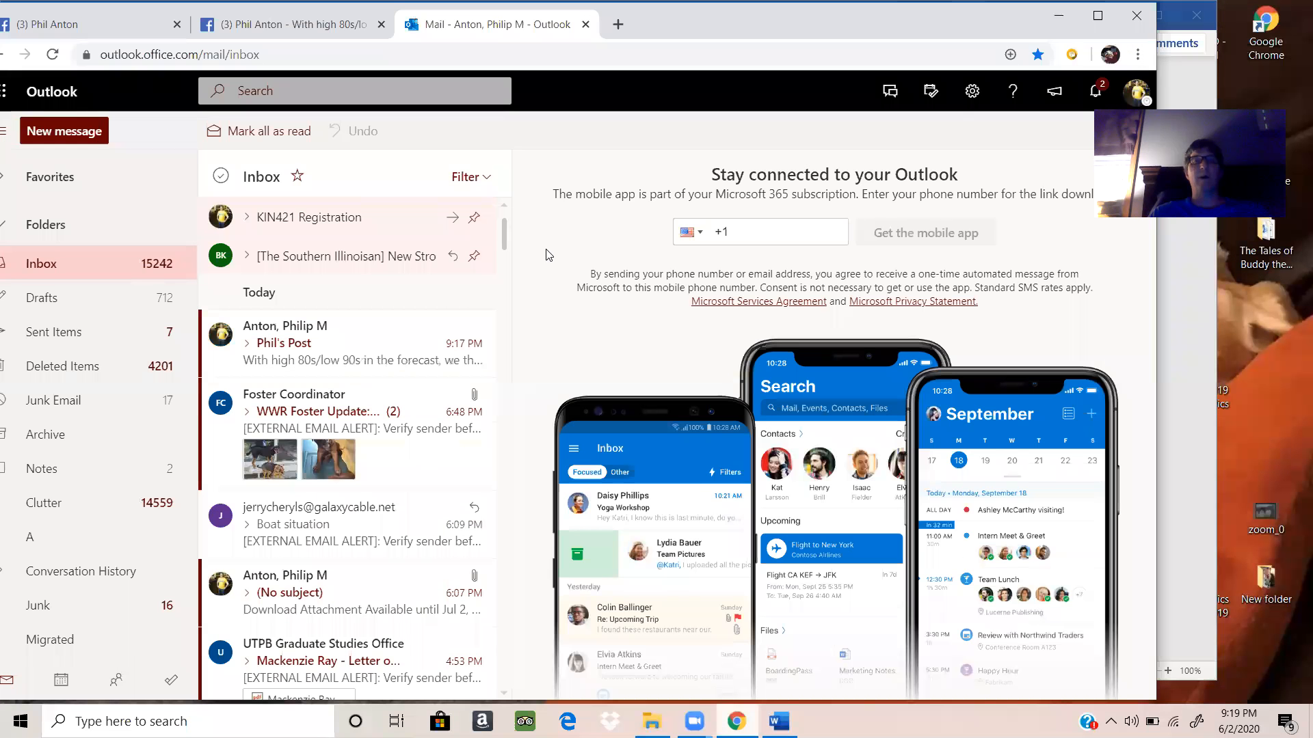
left_click(253, 27)
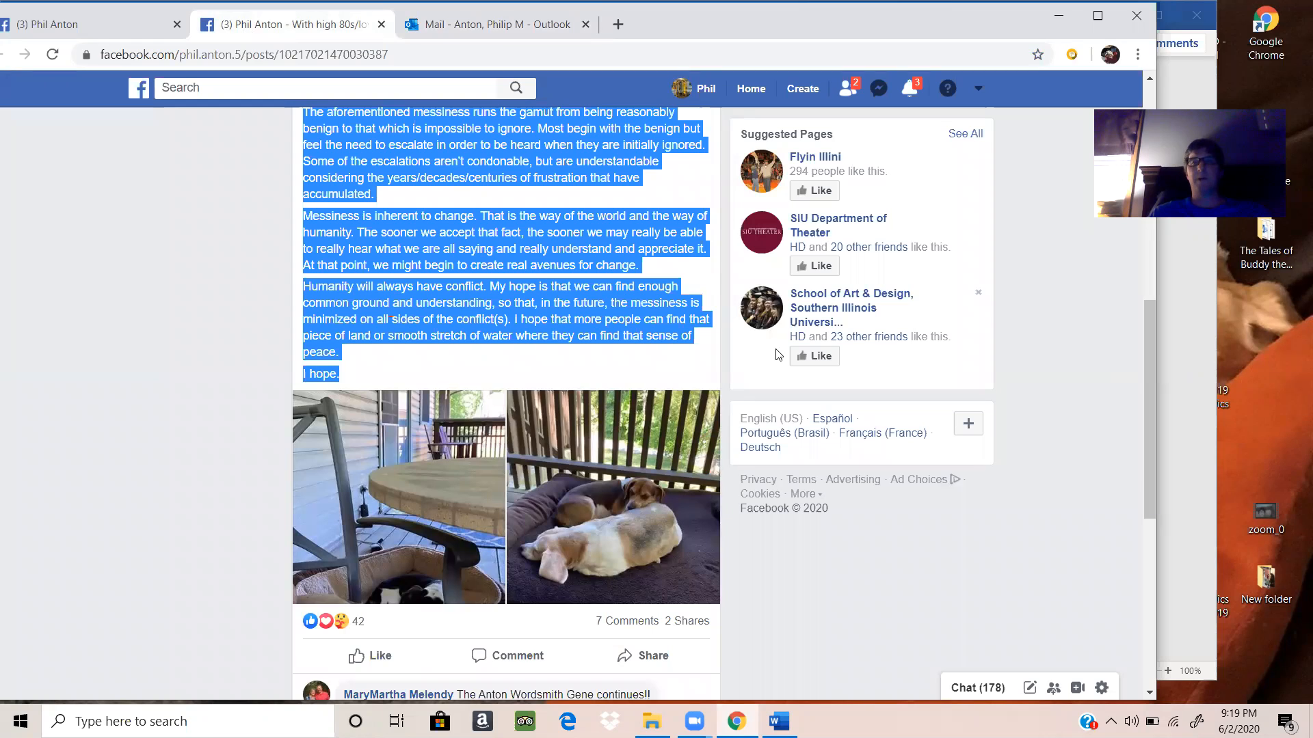
left_click(1148, 91)
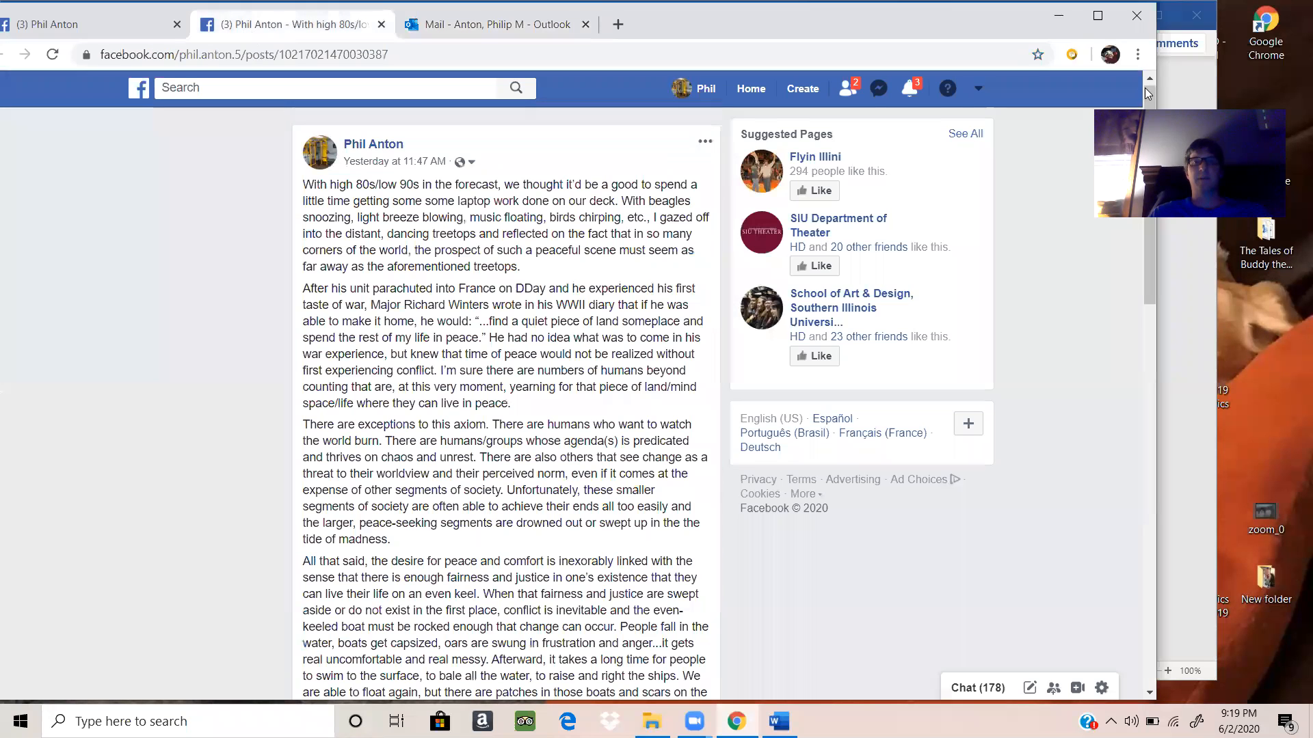
left_click(704, 149)
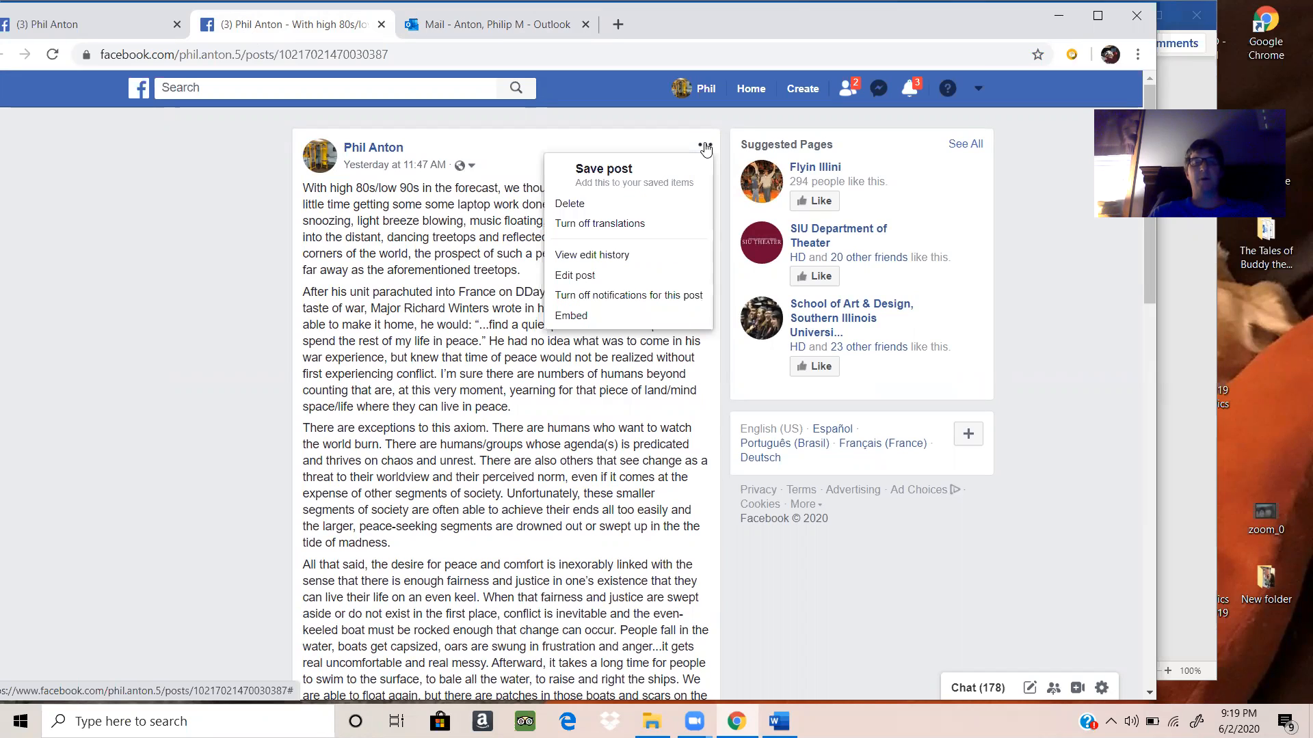
left_click(589, 280)
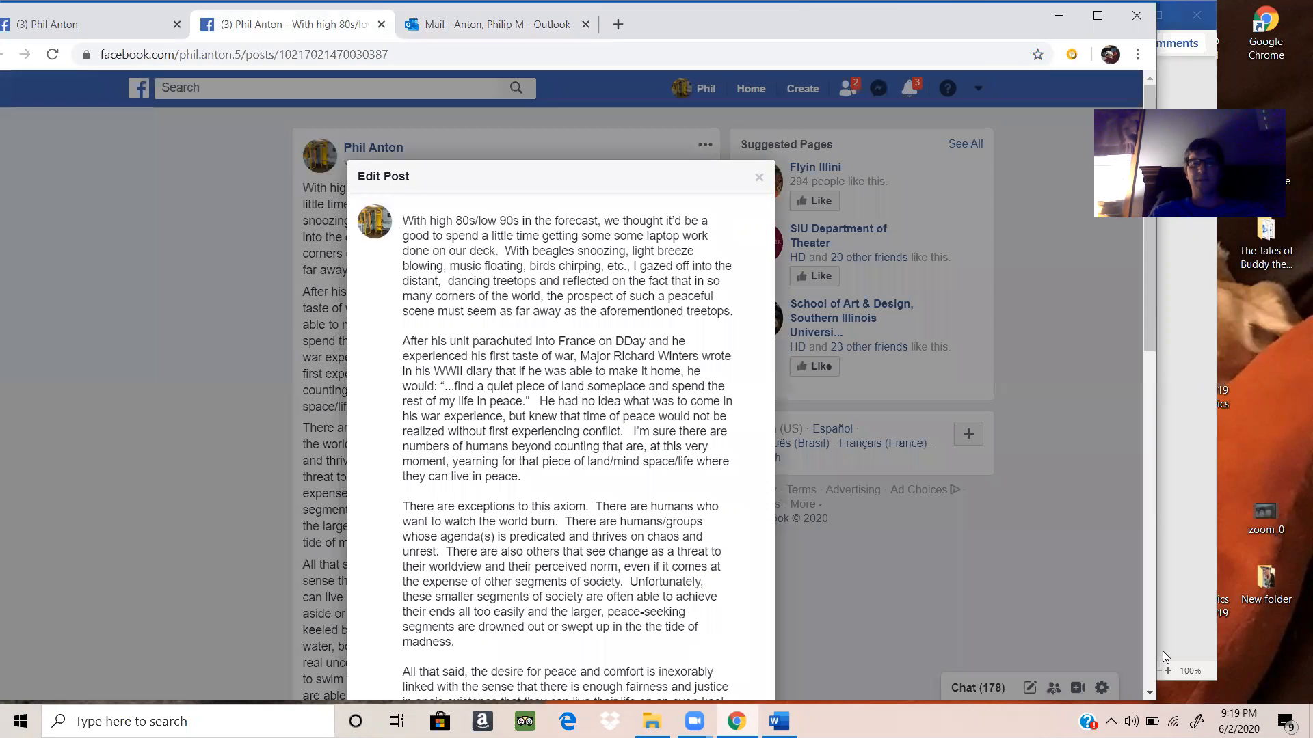
Step: Replace the entire text of the post with the corrected text copied from Word
scroll(1153, 693, "down", 1)
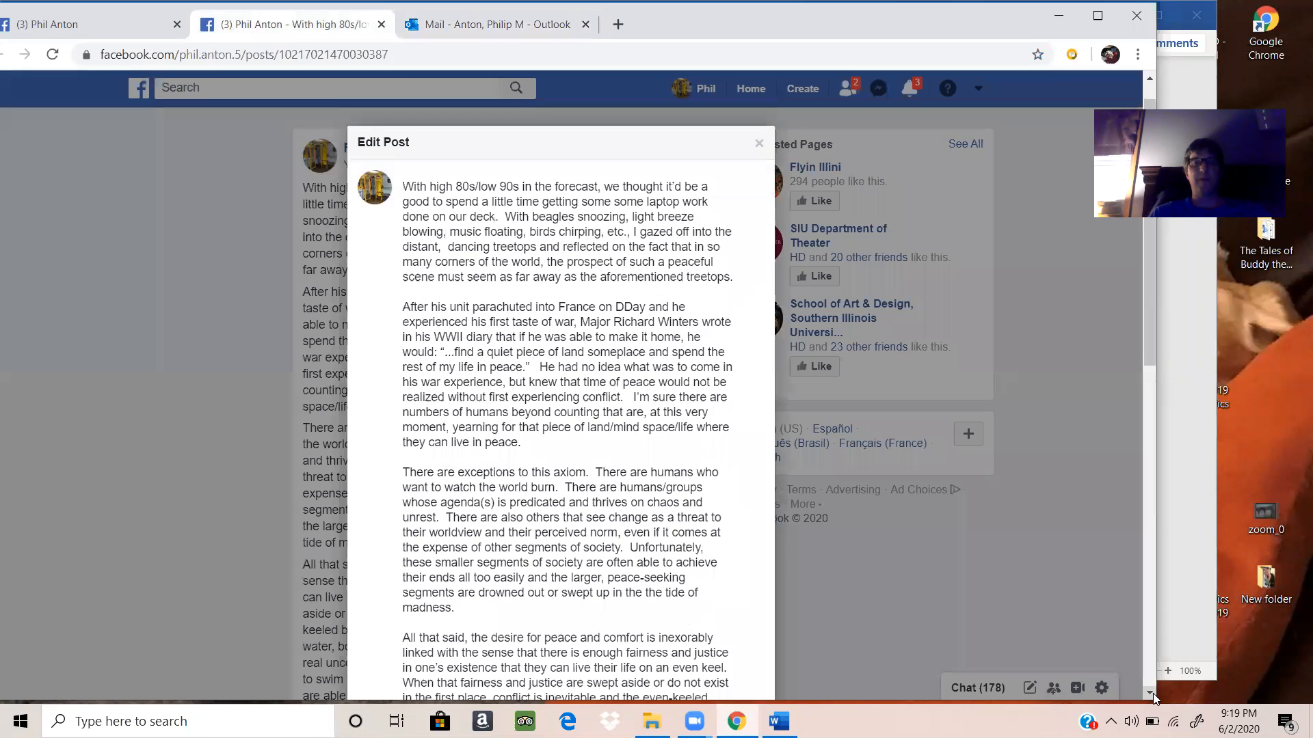
scroll(1153, 693, "down", 2)
scroll(1153, 694, "down", 2)
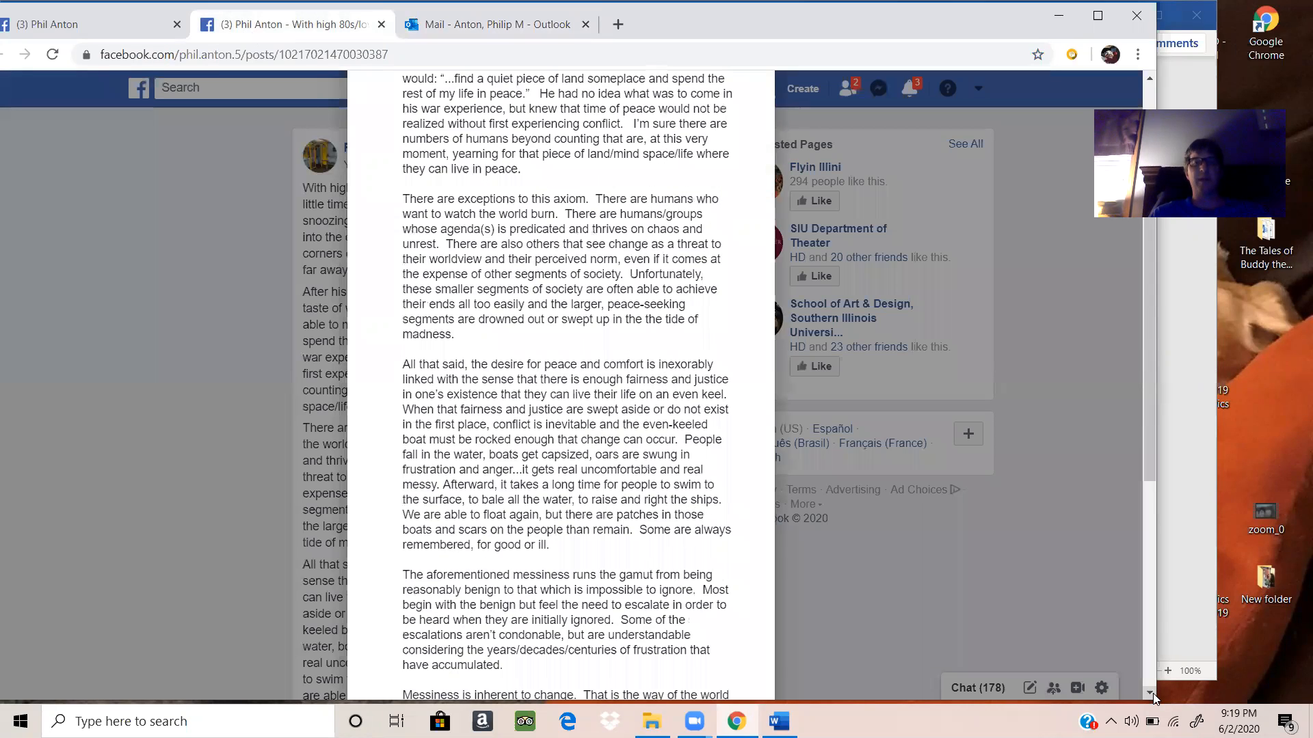
scroll(1153, 696, "down", 4)
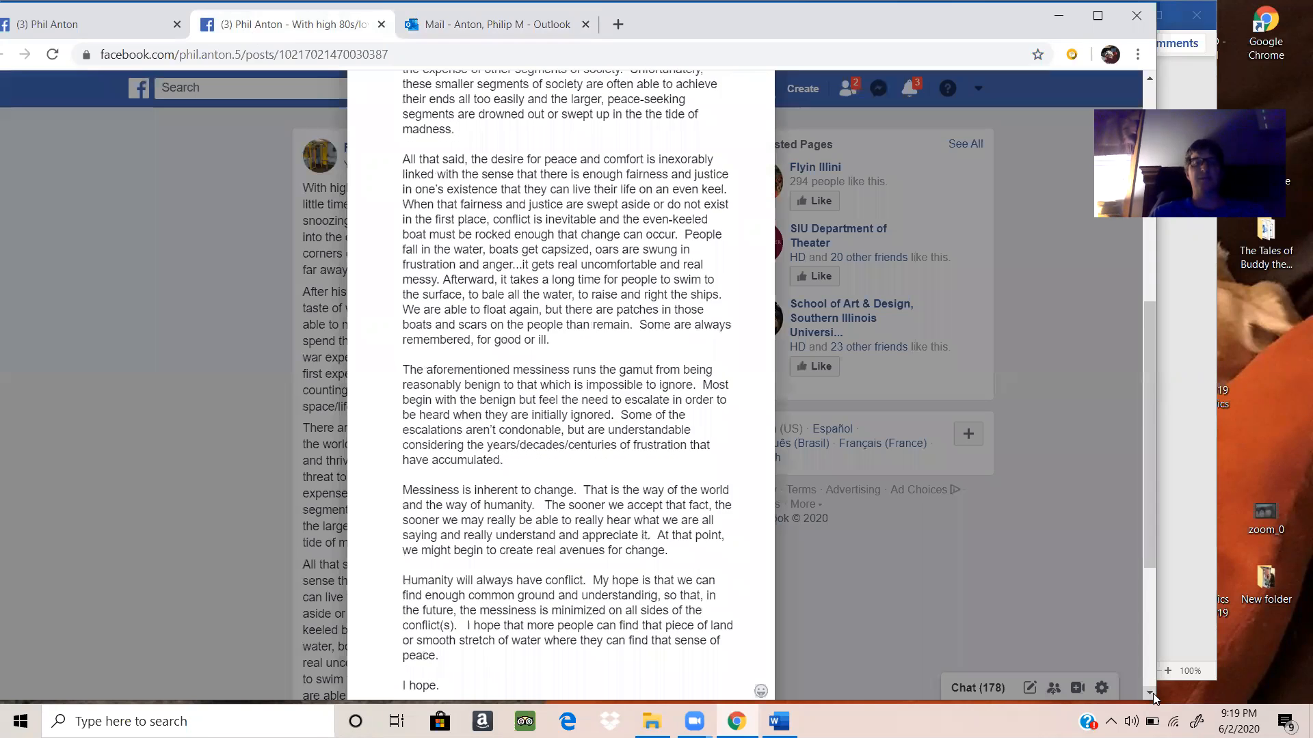
scroll(450, 616, "down", 1)
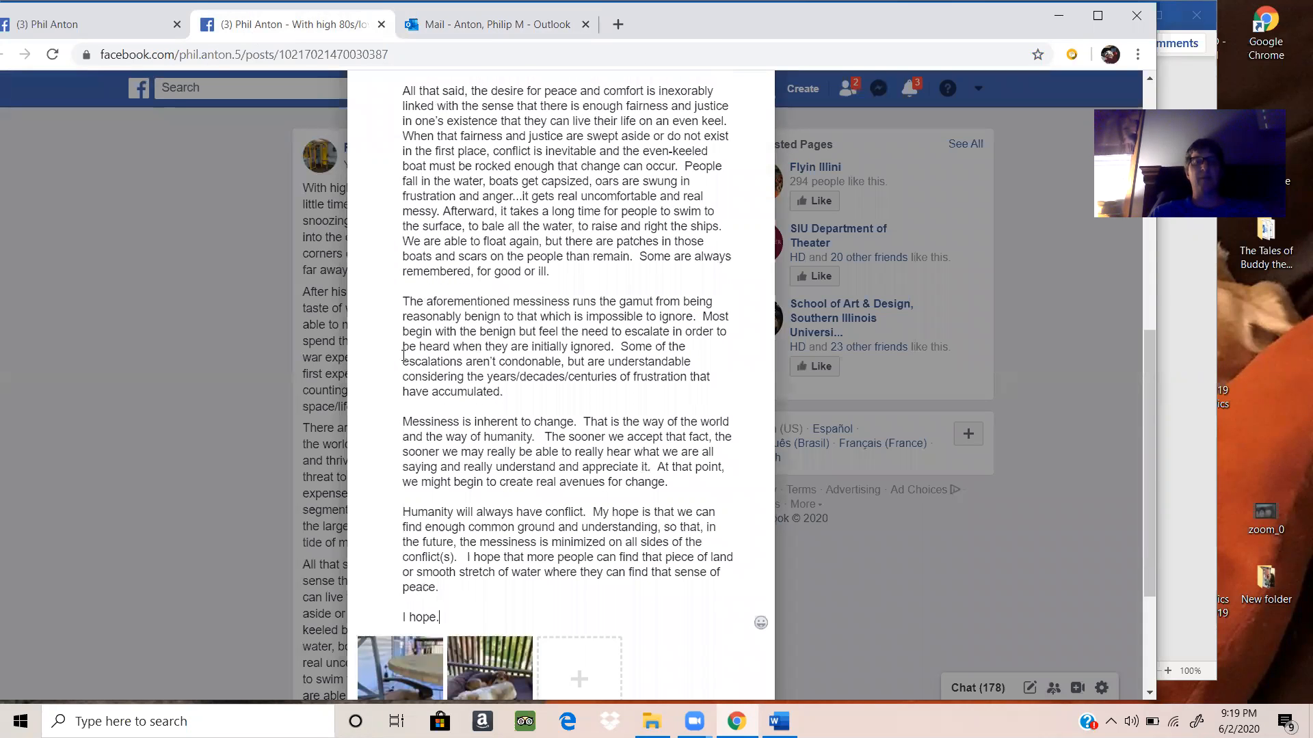
left_click(402, 189, "shift")
left_click_drag(399, 103, 410, 231)
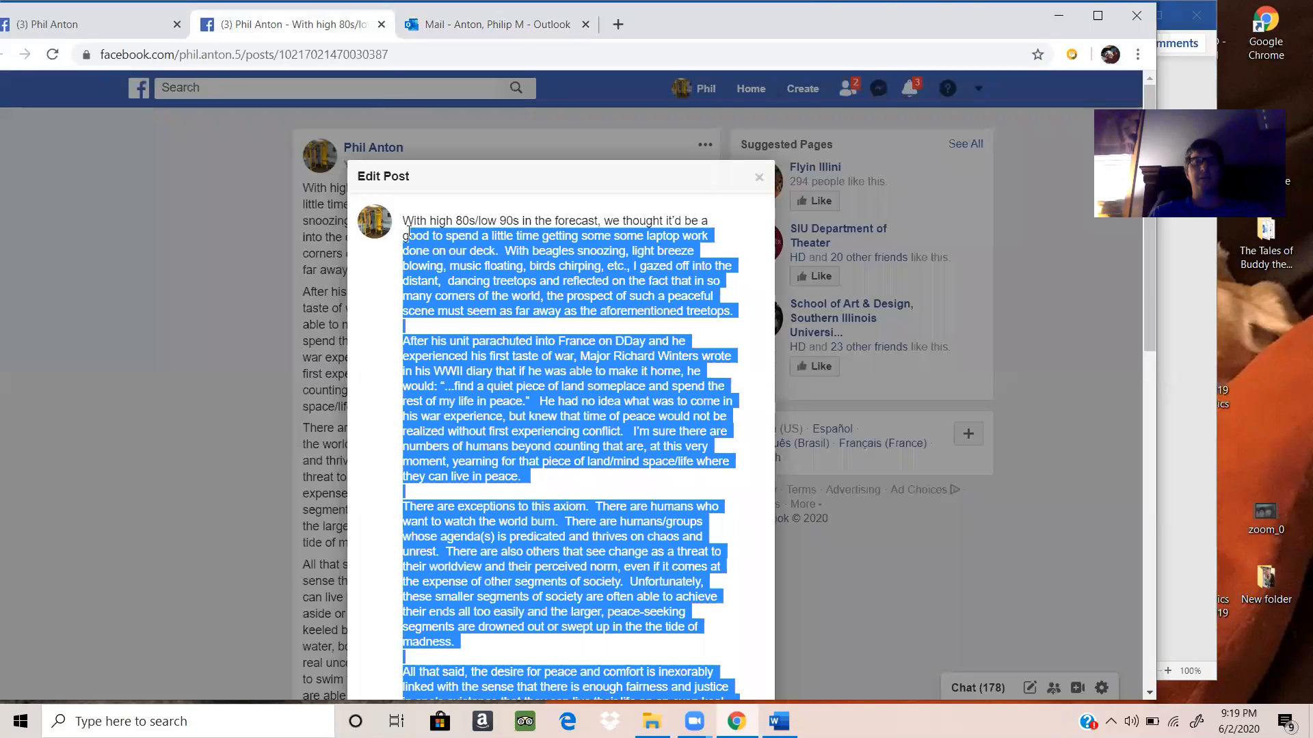
key("ctrl+a")
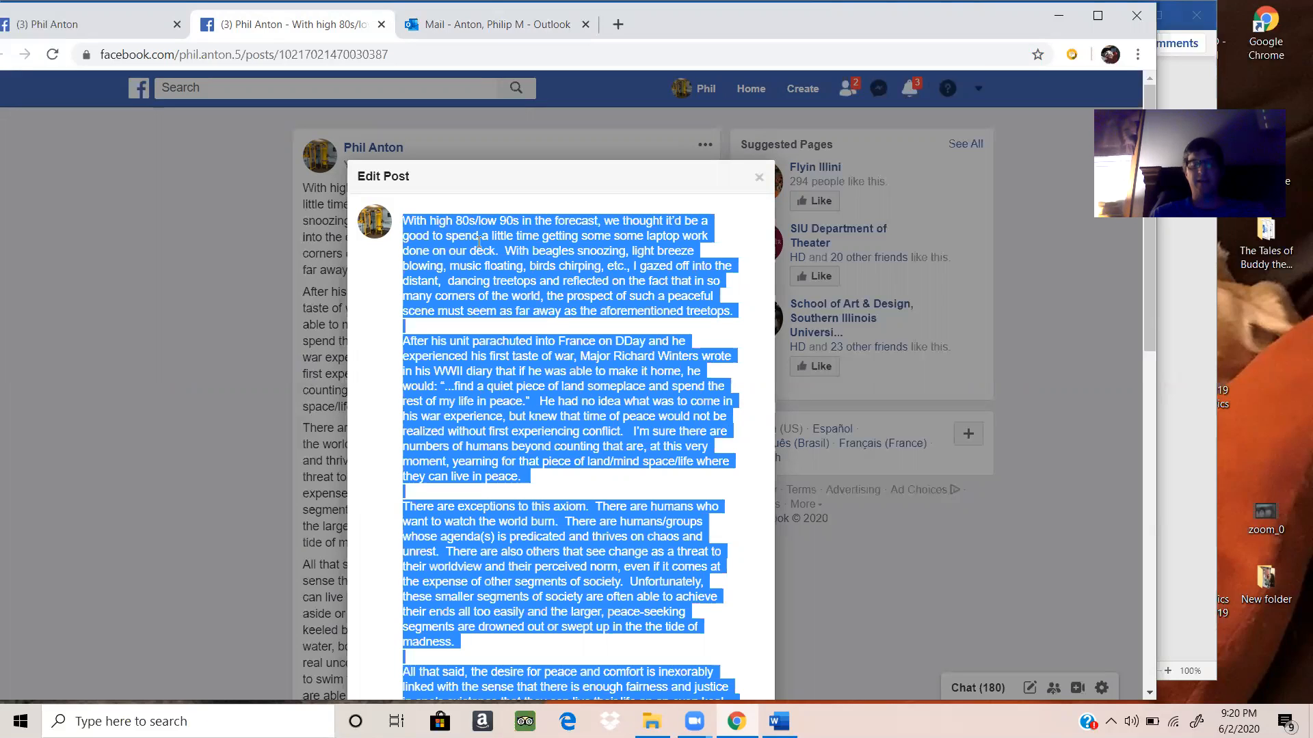
right_click(477, 241)
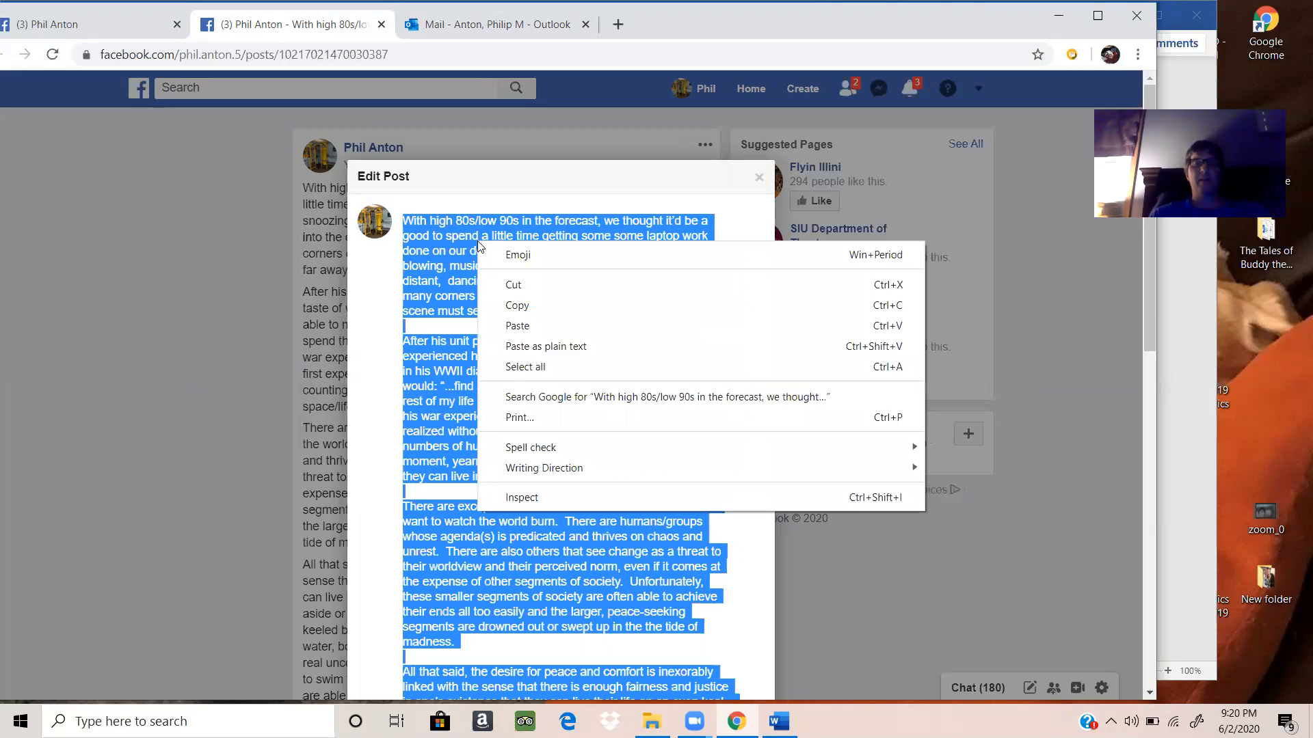
left_click(522, 321)
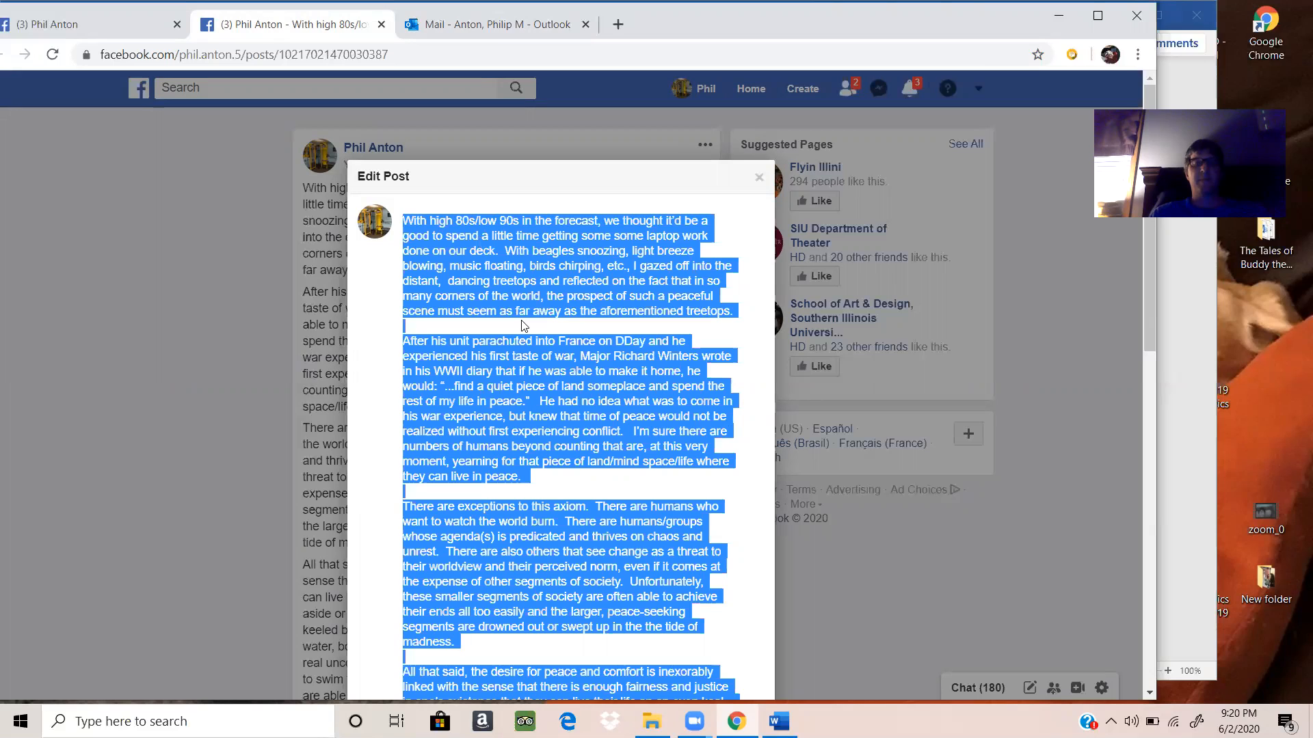
key("ctrl+v")
left_click(506, 262)
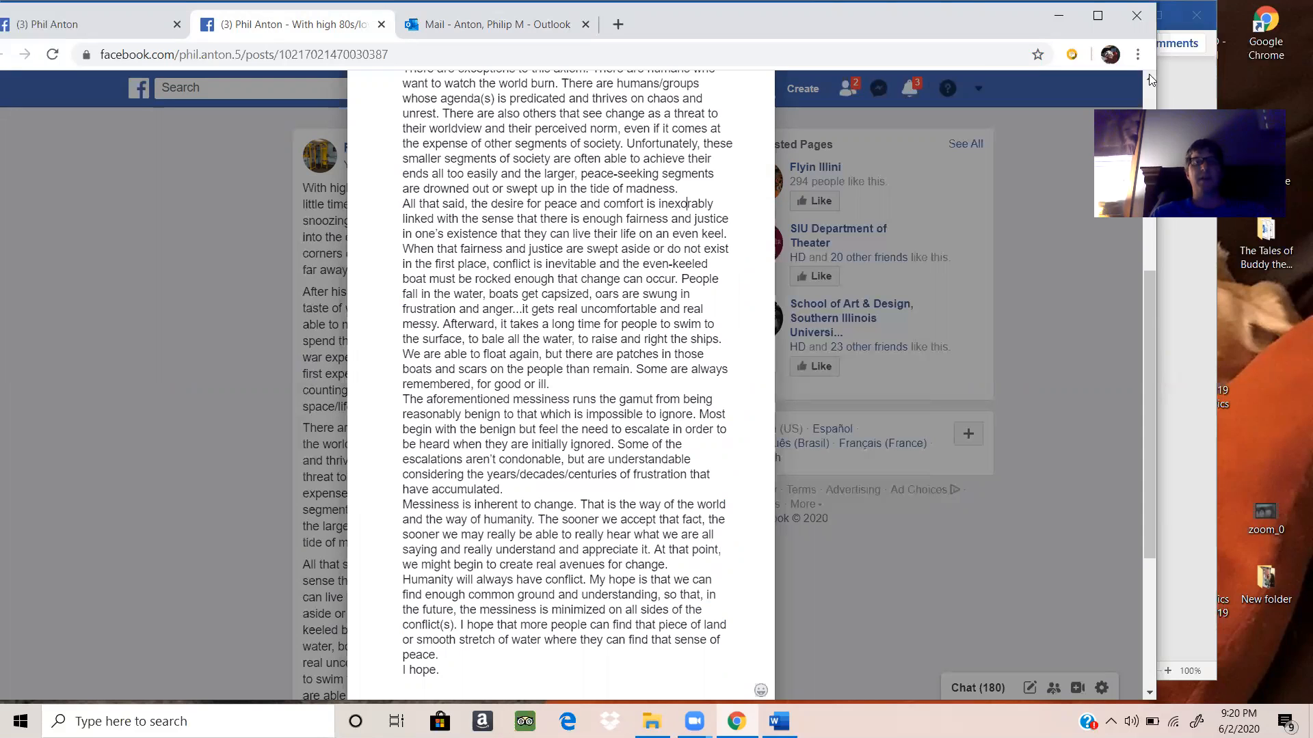
Step: Insert a blank line after each of the first three paragraphs of the post
scroll(794, 245, "up", 5)
scroll(685, 310, "up", 1)
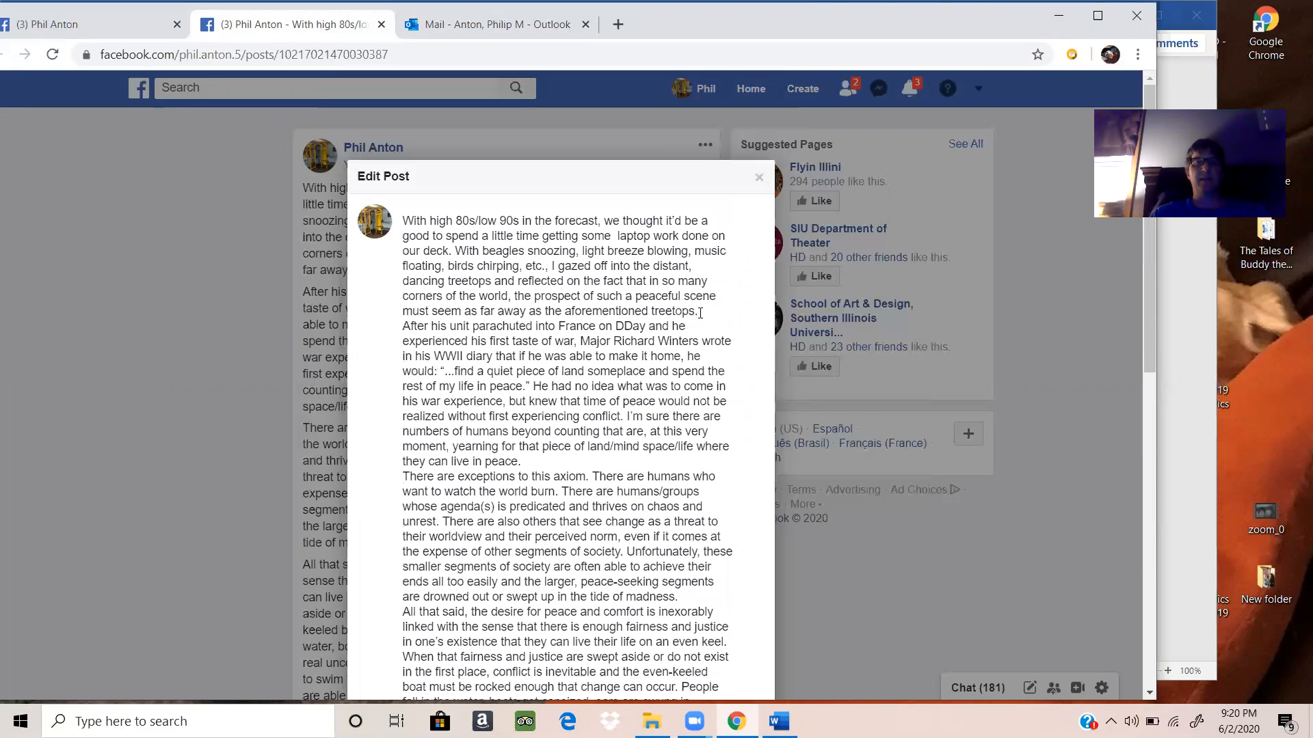
left_click(698, 311)
key("Return")
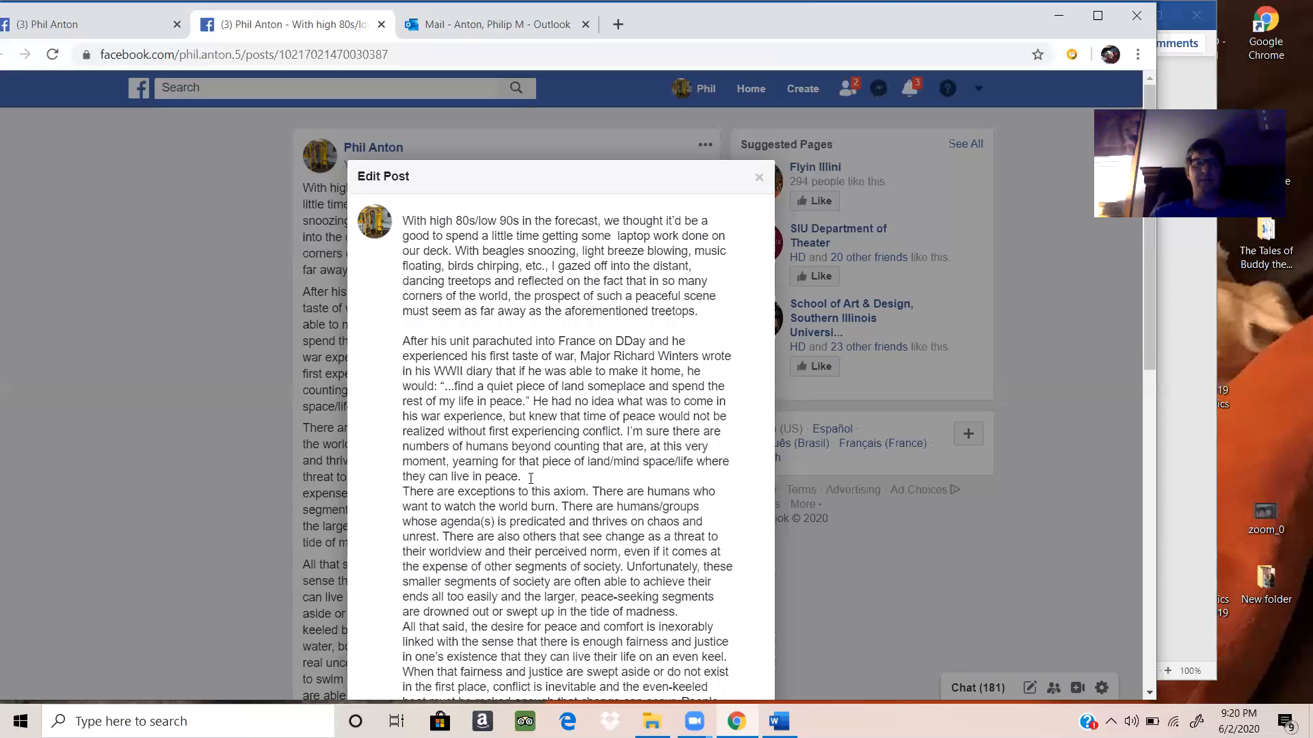
left_click(531, 479)
key("Return")
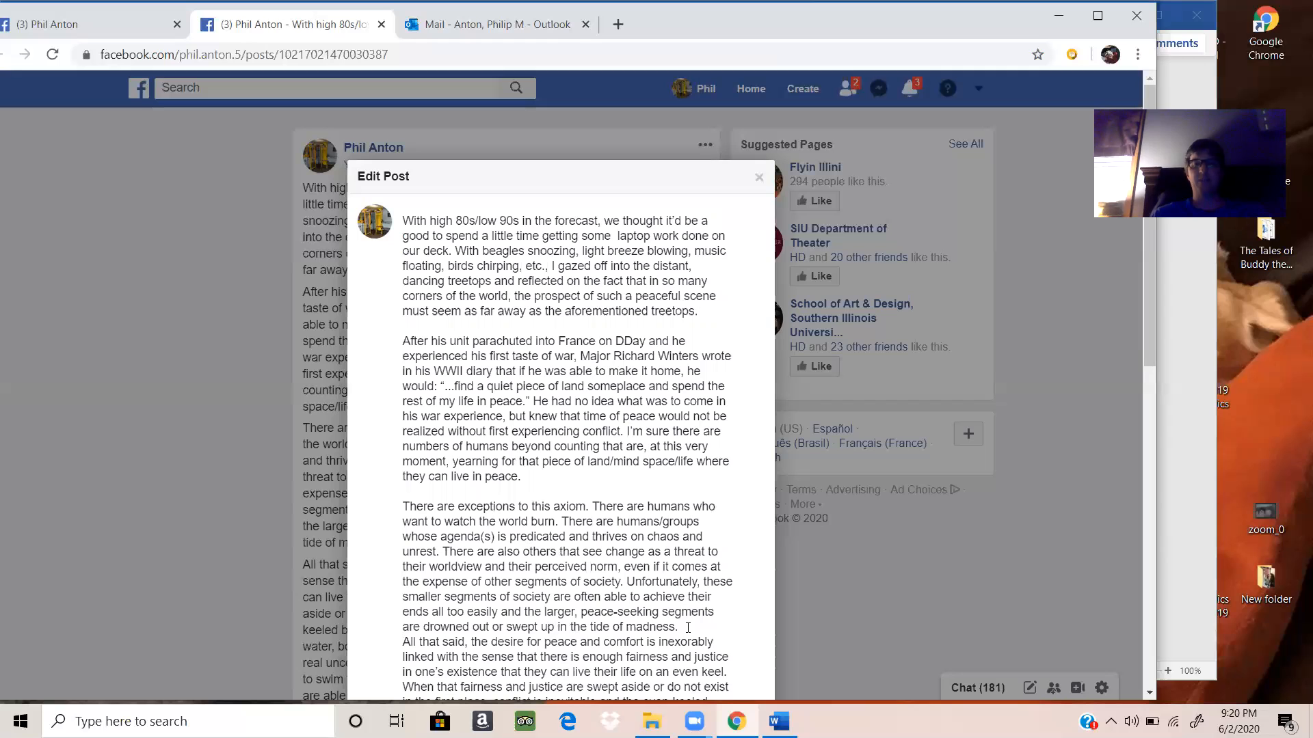
key("Return")
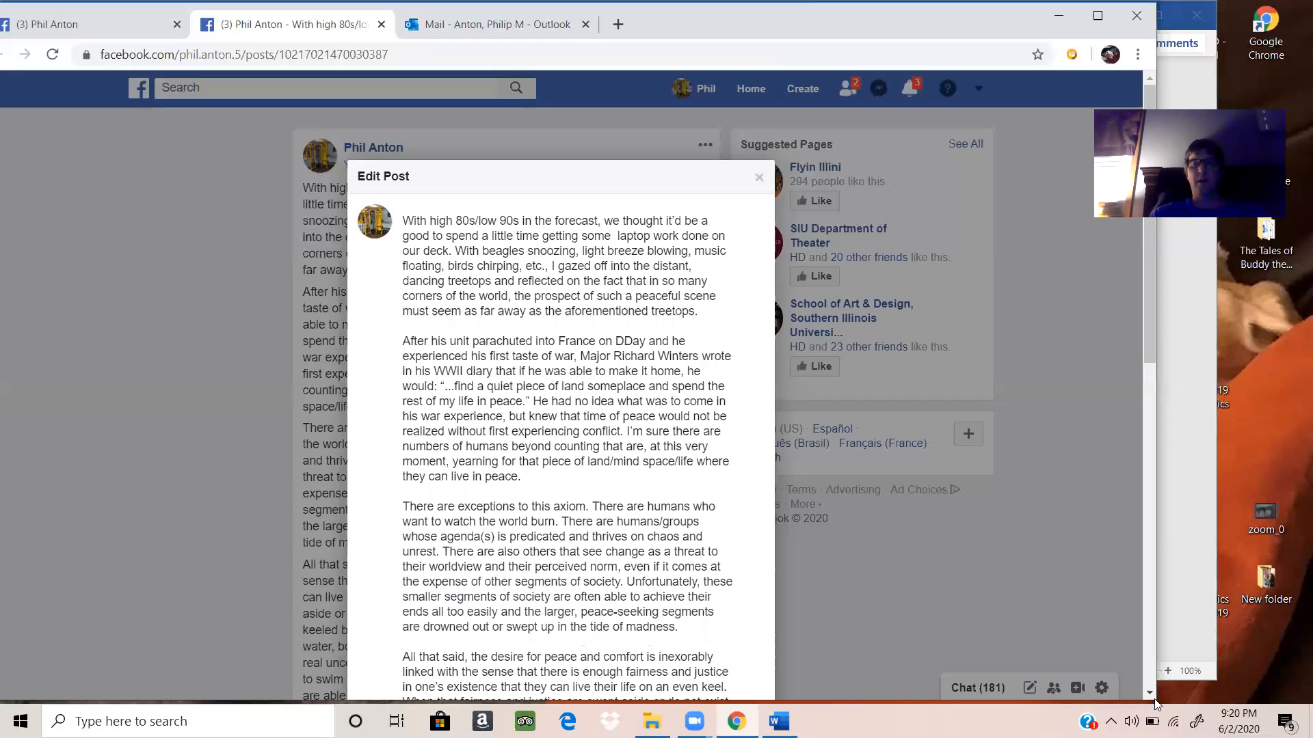
Step: Insert a blank line after each remaining paragraph, from "All that said" down to "I hope.", and save the edited post
scroll(1154, 694, "down", 5)
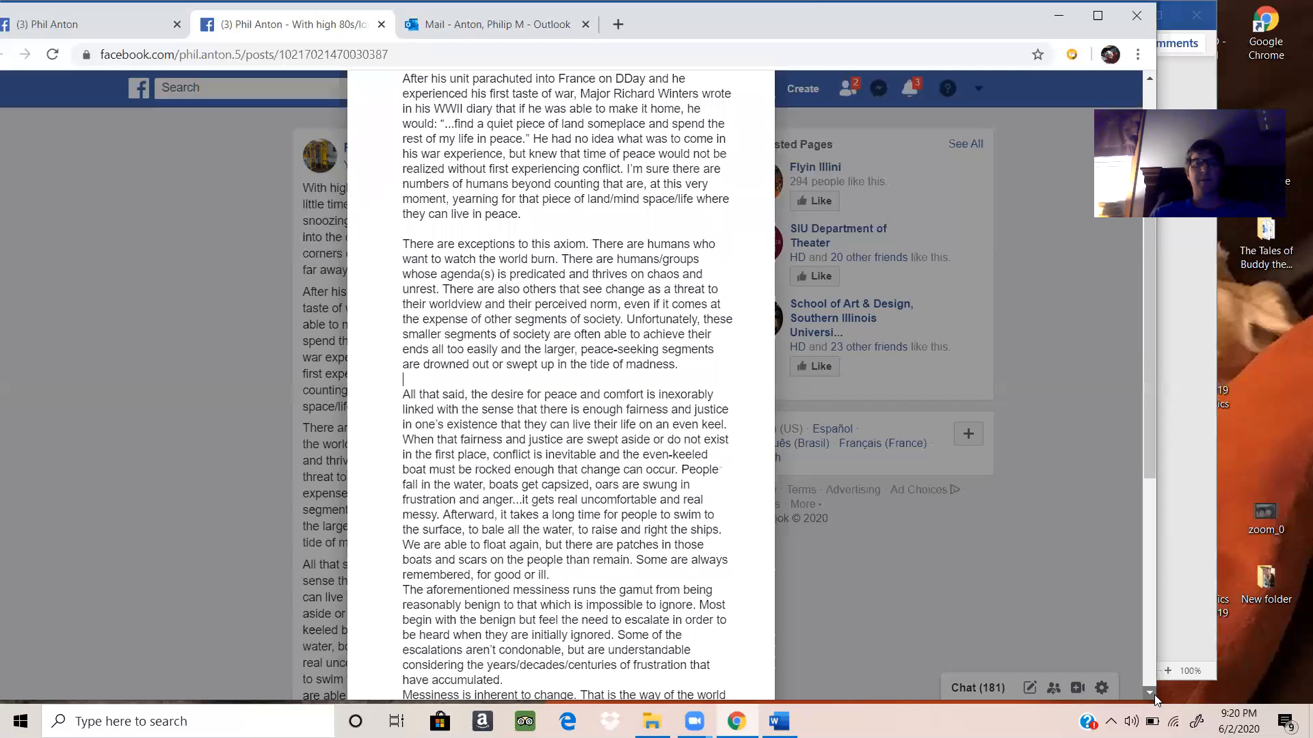
left_click(569, 512)
key("Return")
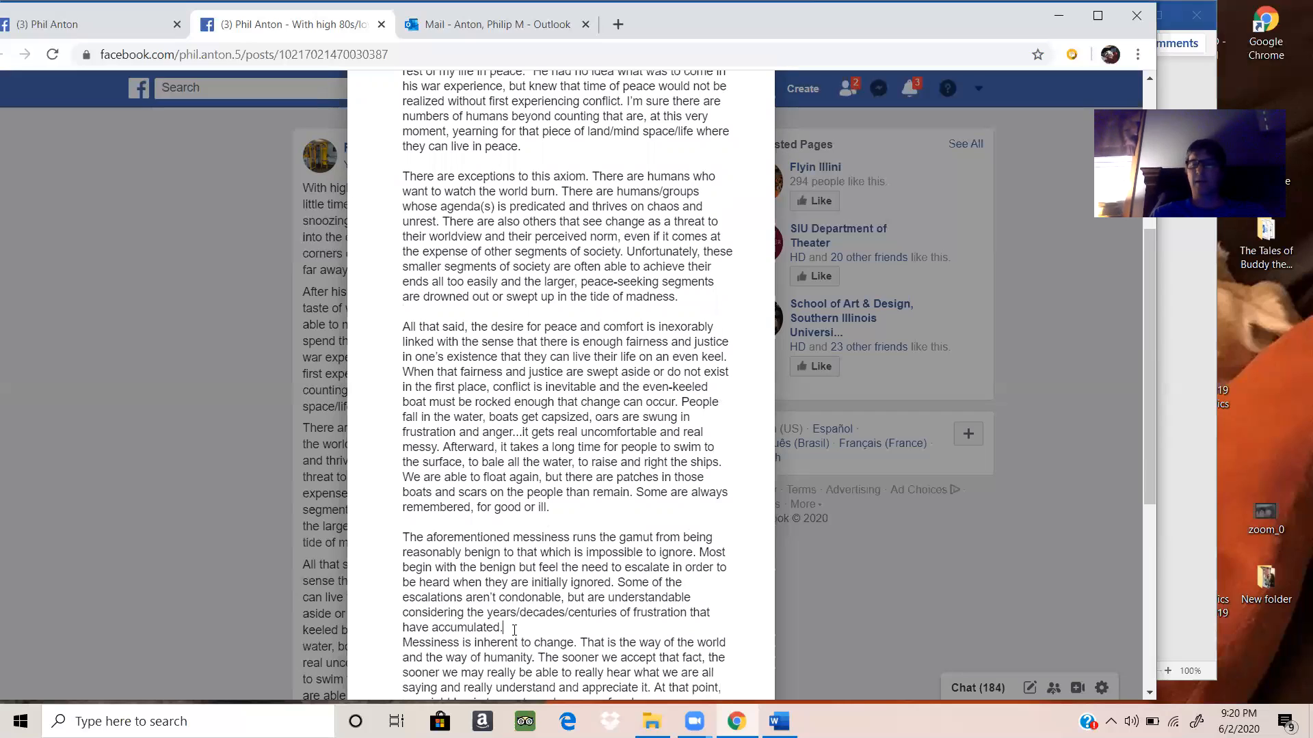
key("Return")
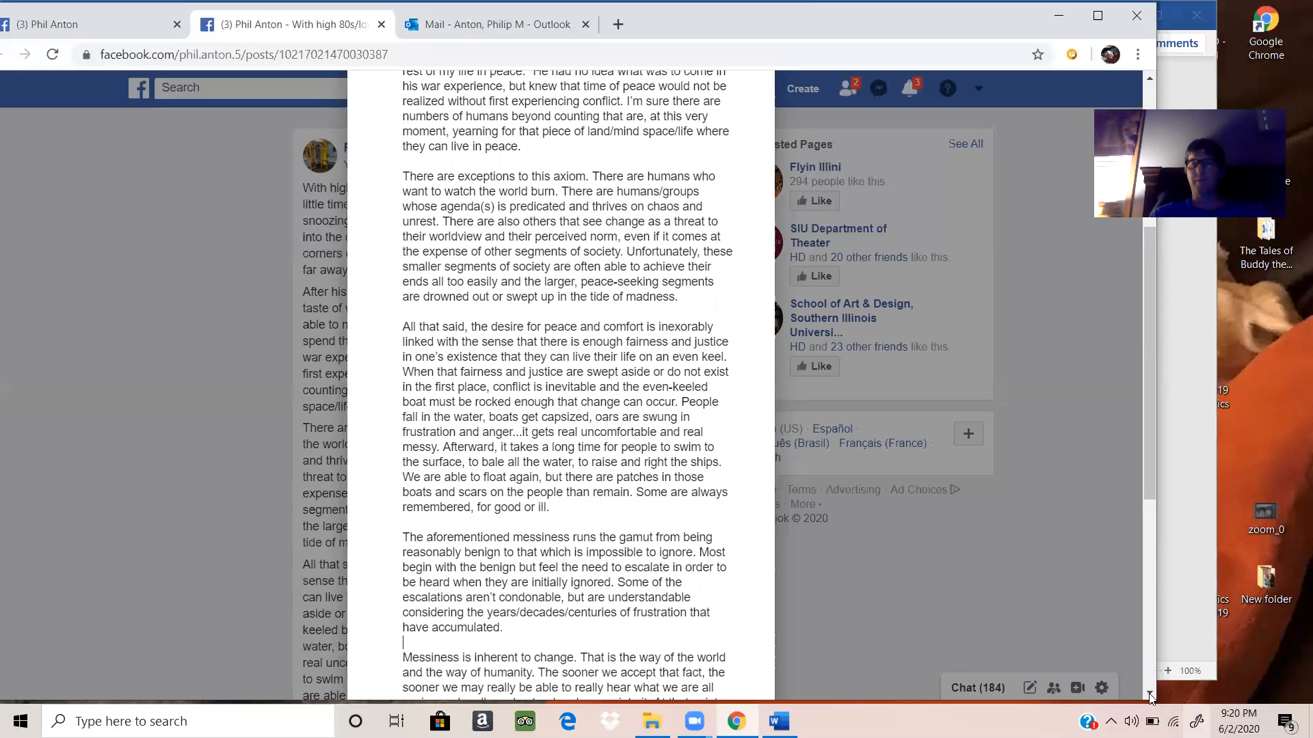
scroll(604, 175, "down", 3)
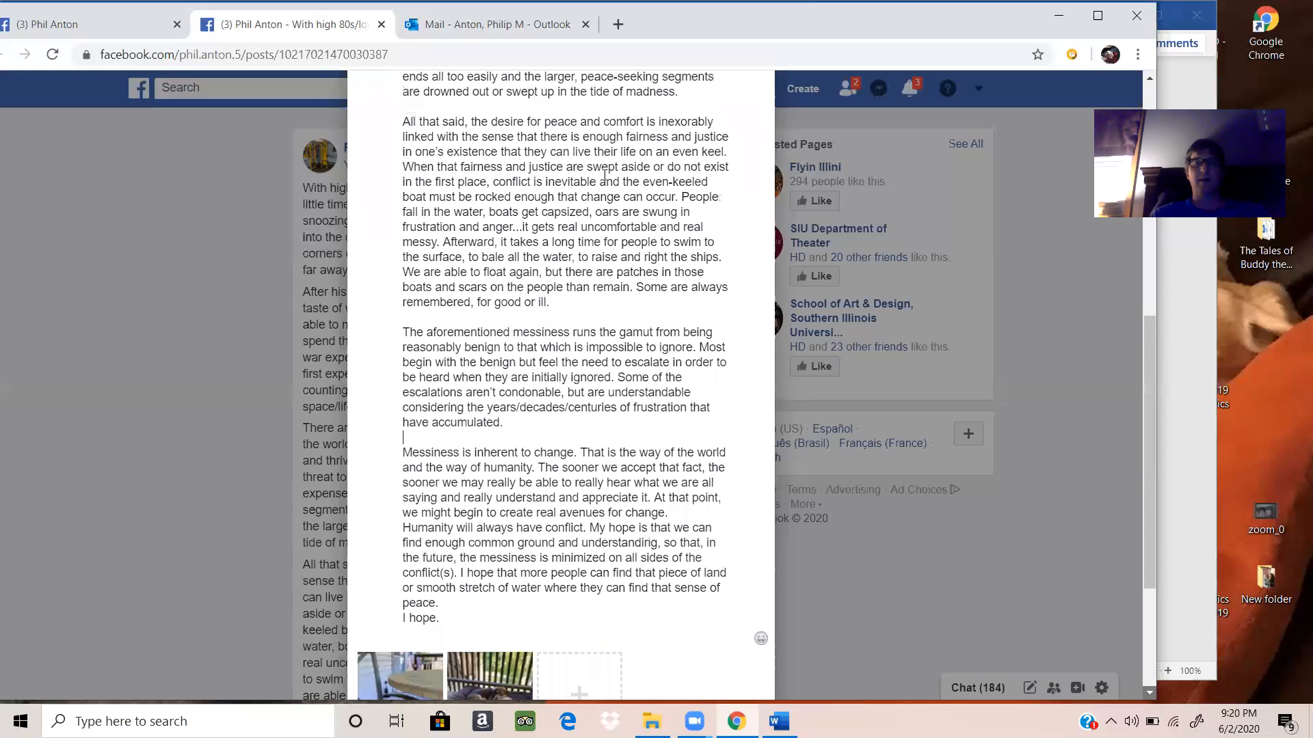
scroll(595, 188, "down", 3)
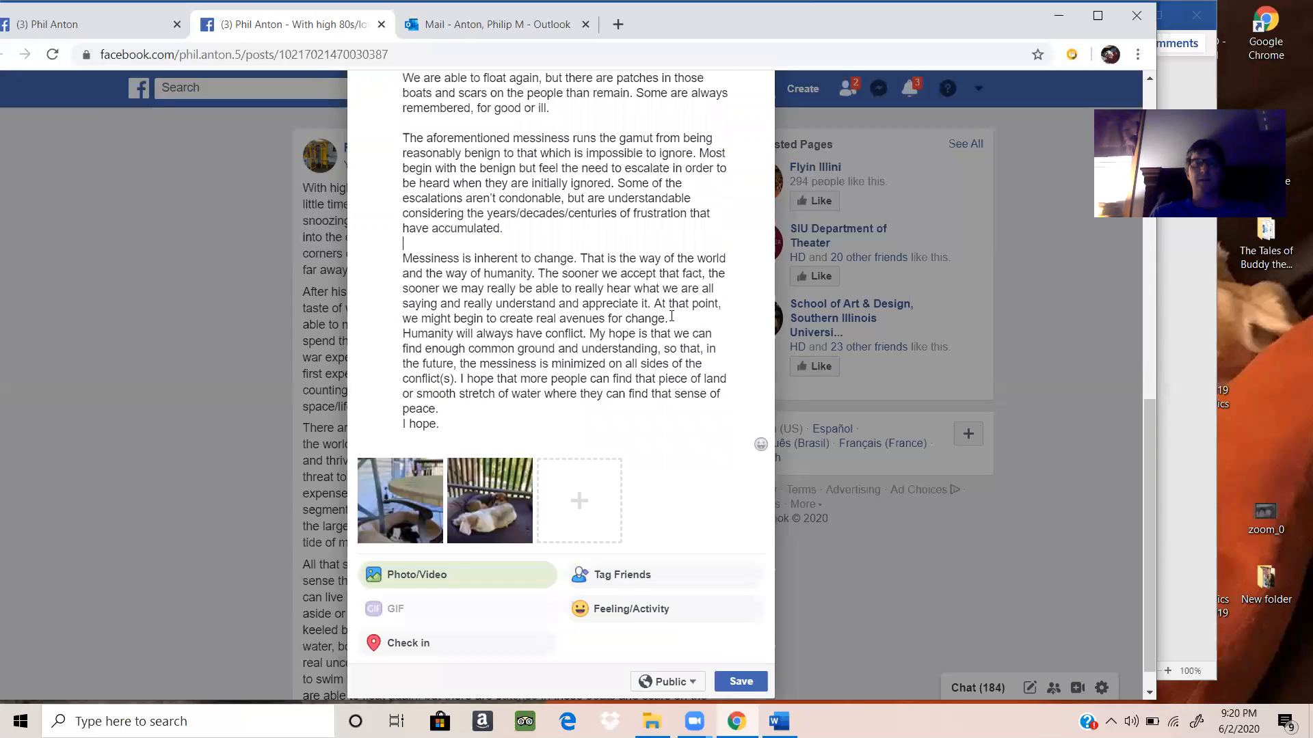
key("Return")
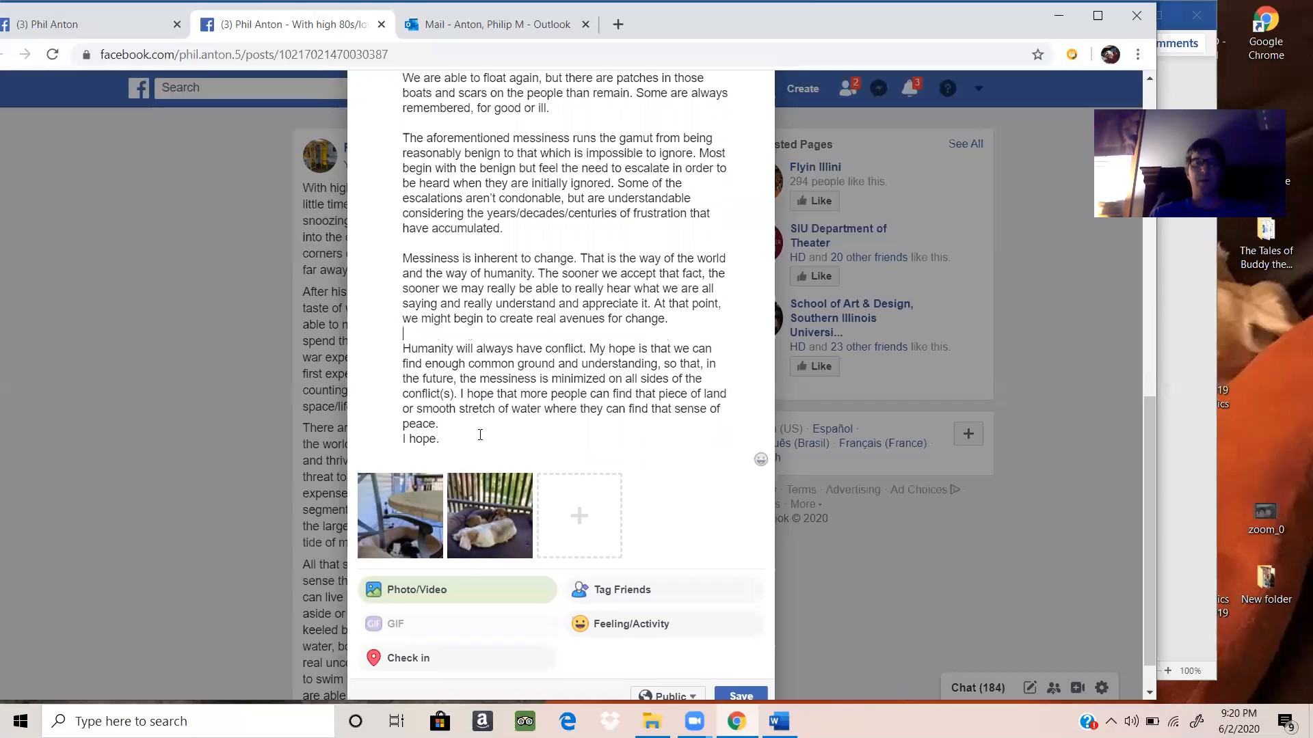
left_click(441, 425)
key("Return")
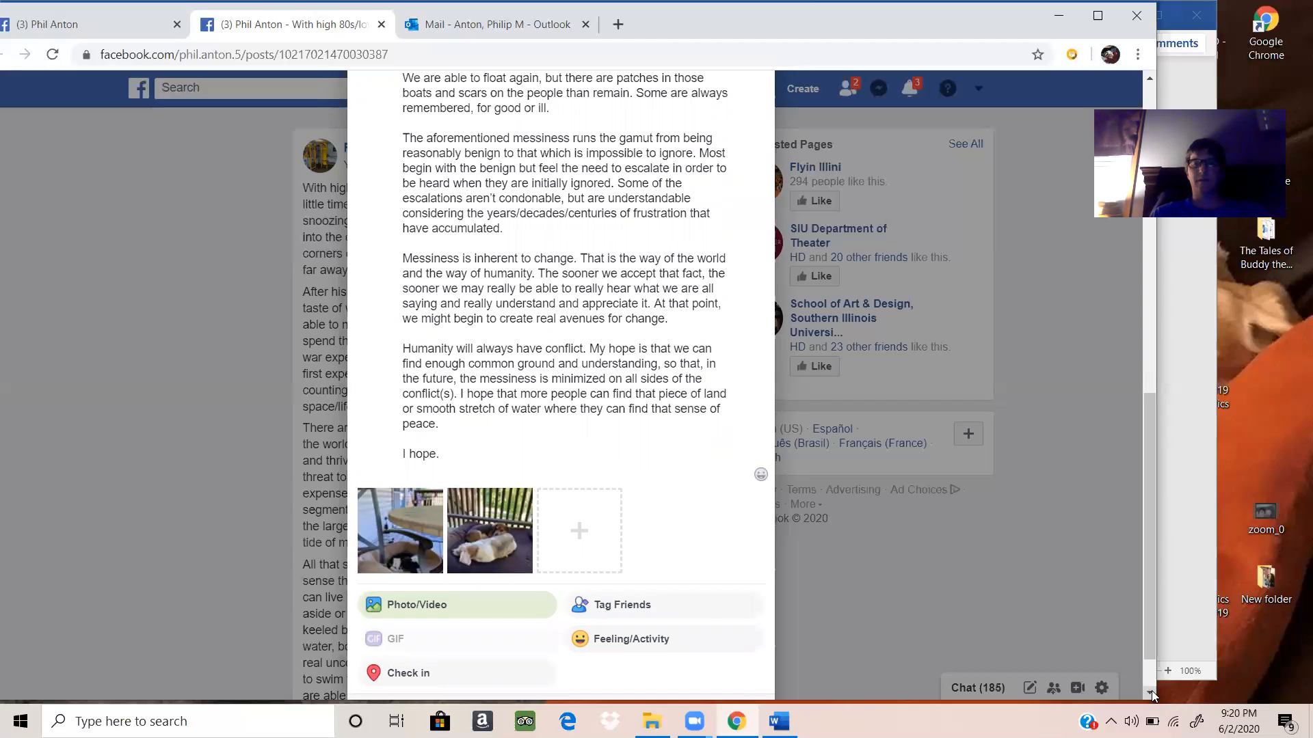
scroll(742, 679, "down", 1)
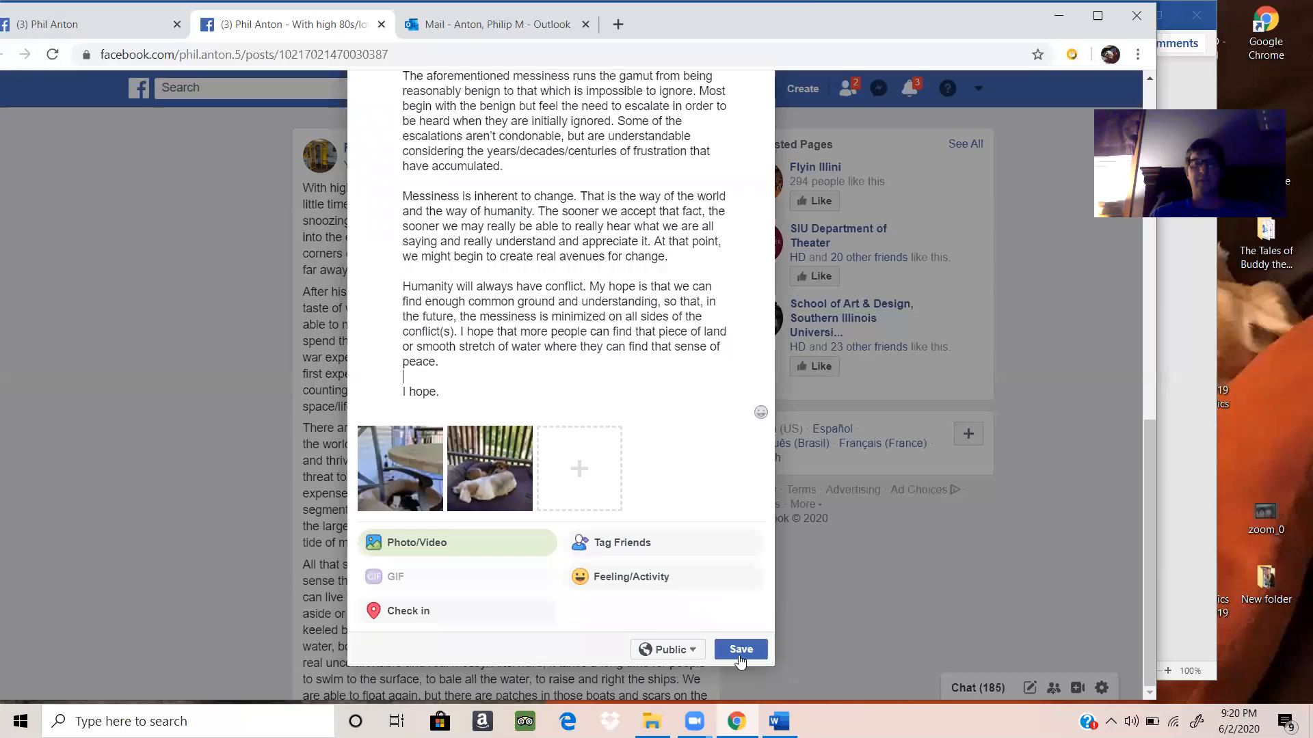
left_click(738, 651)
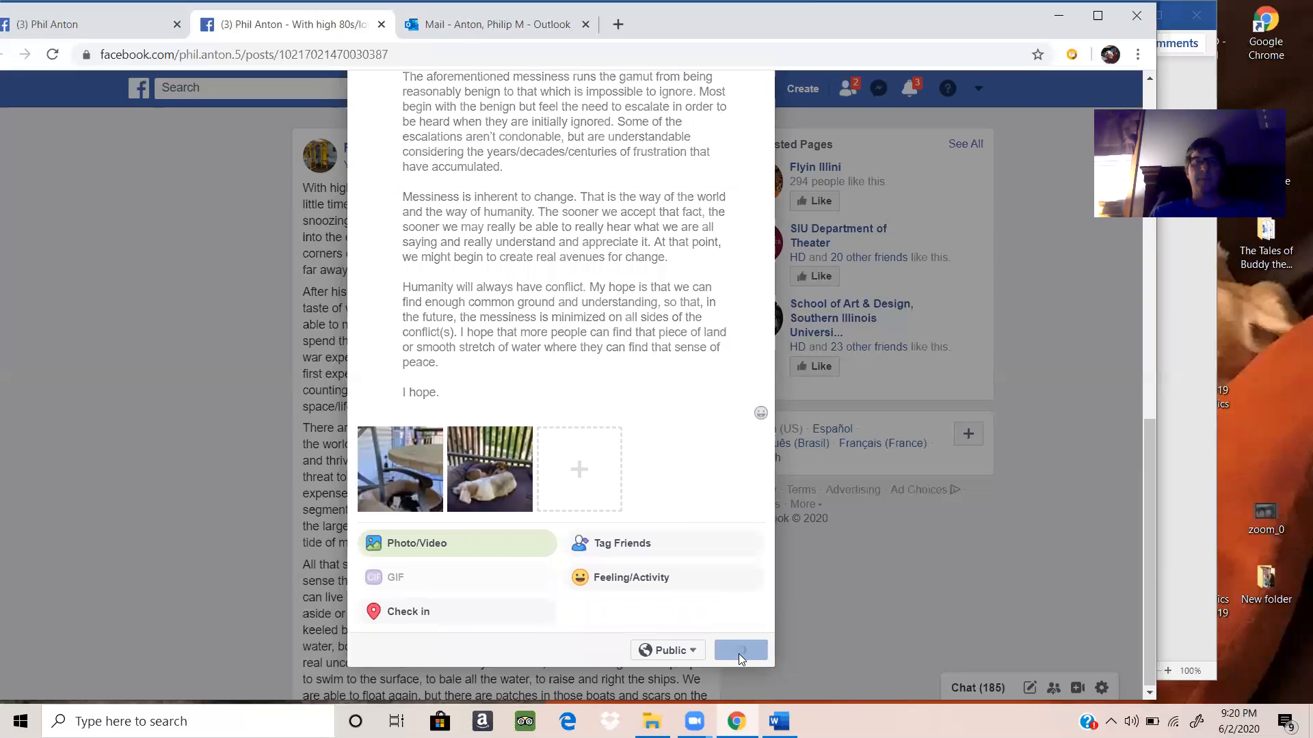